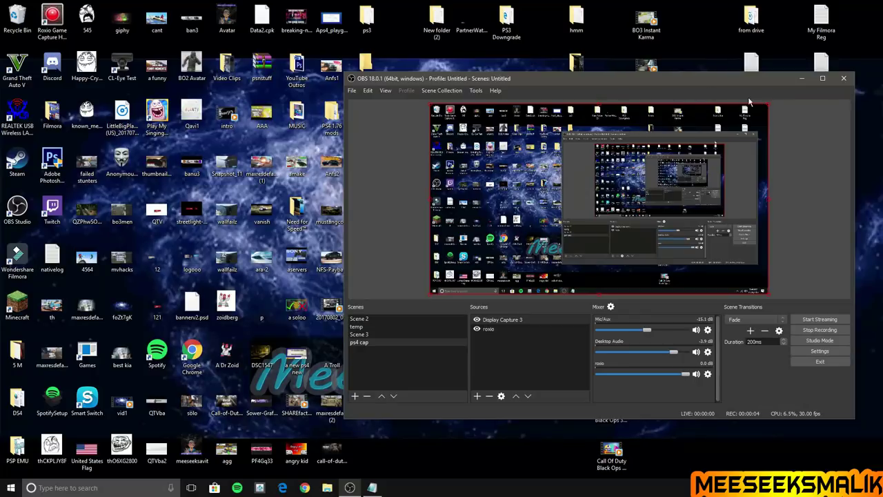
# Minimize the OBS window and copy the Lowest Firmware Checker link from the All download links note
pyautogui.moveTo(773, 80); pyautogui.dragTo(432, 212)
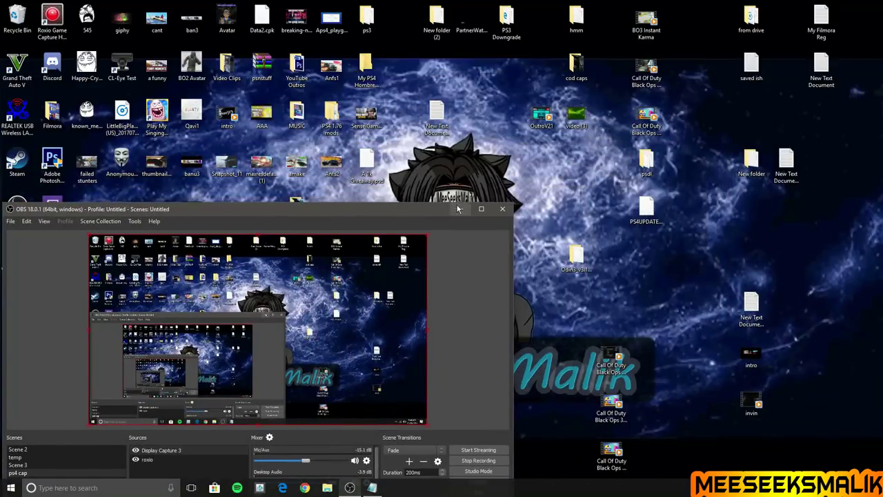
pyautogui.click(462, 210)
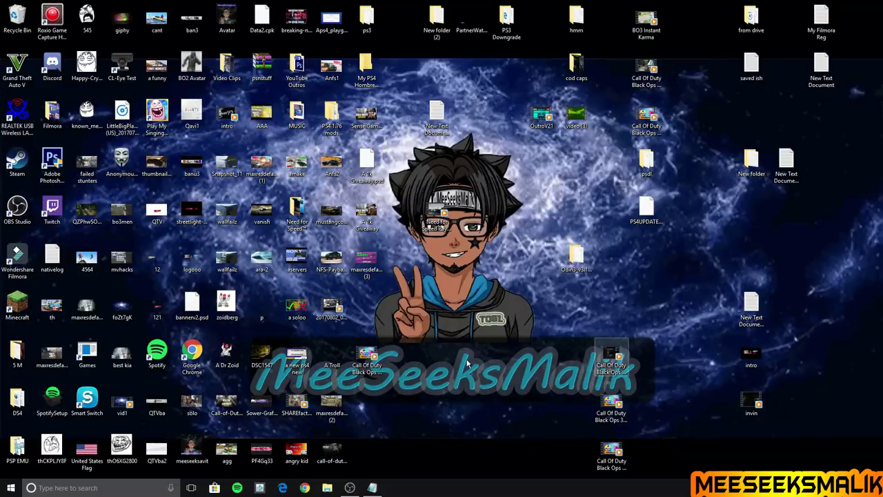
pyautogui.click(372, 487)
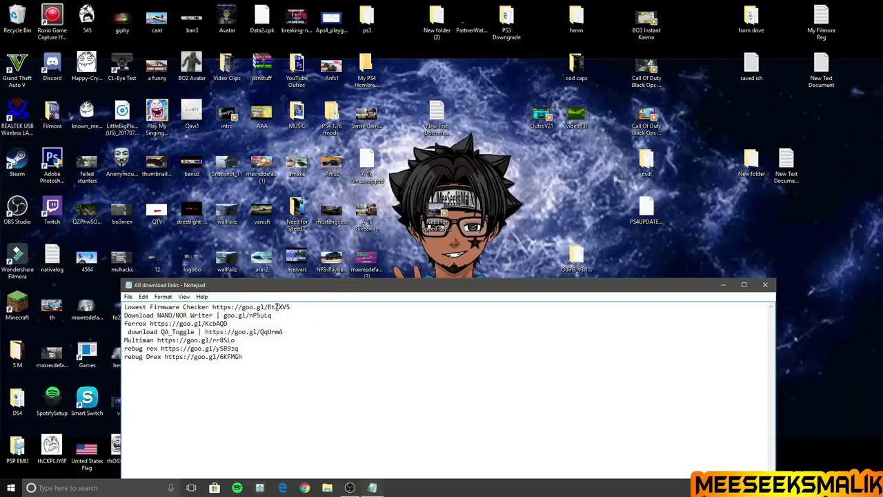
pyautogui.moveTo(290, 307); pyautogui.dragTo(219, 307)
pyautogui.rightClick(220, 307)
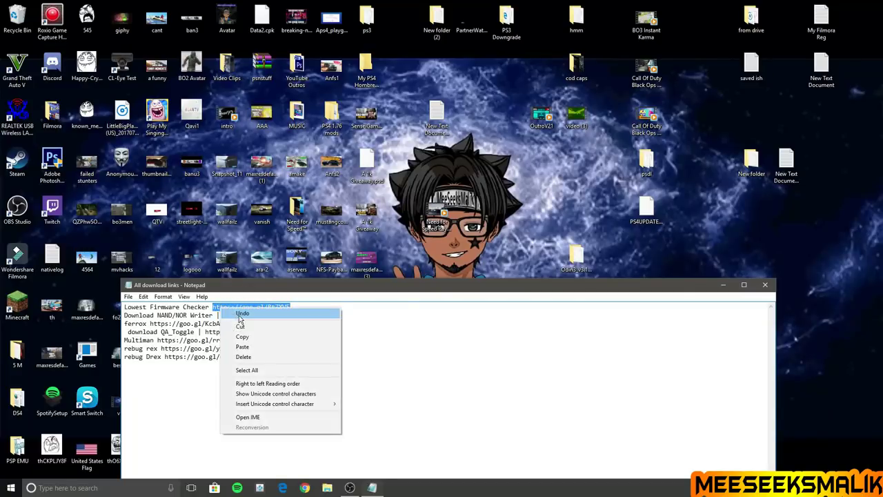
pyautogui.click(252, 339)
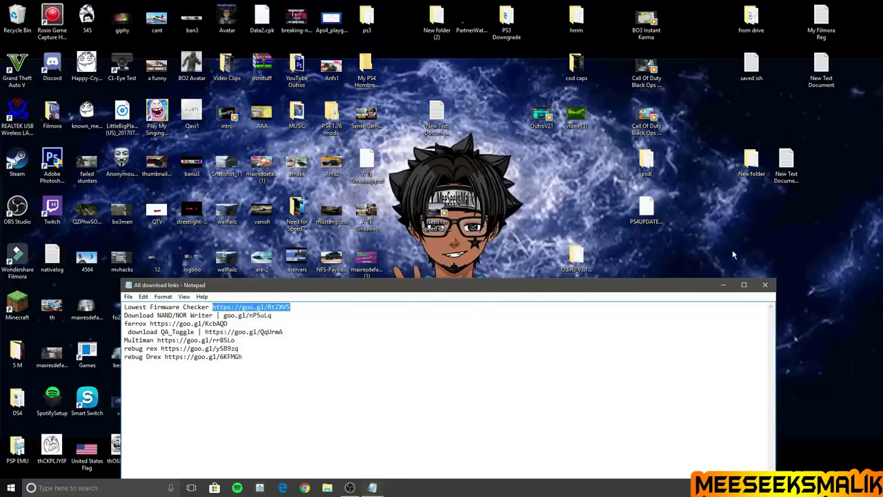
pyautogui.click(723, 284)
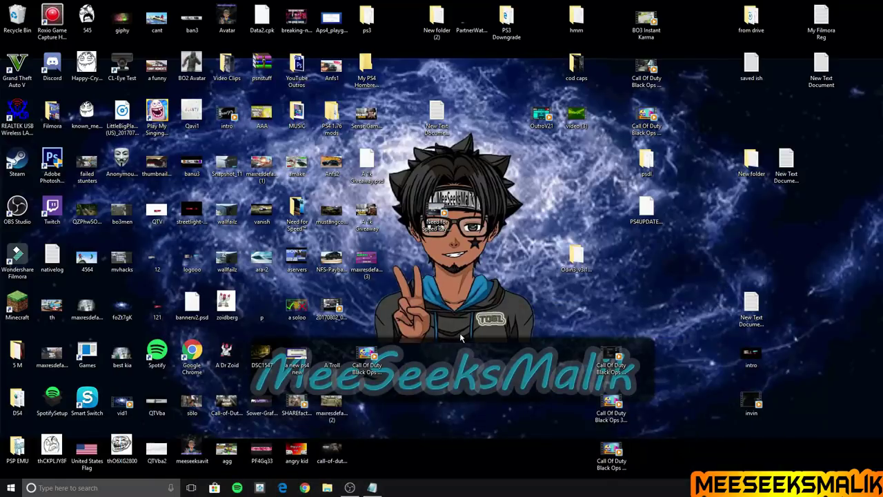
# Go to the copied link in Chrome and download MinVerChk.rar from the ClicknUpload page
pyautogui.click(305, 487)
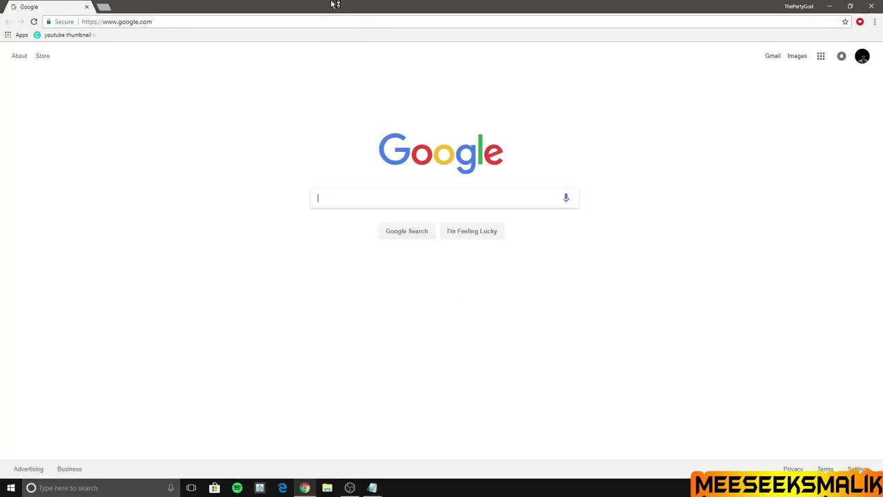
pyautogui.click(329, 22)
pyautogui.rightClick(329, 21)
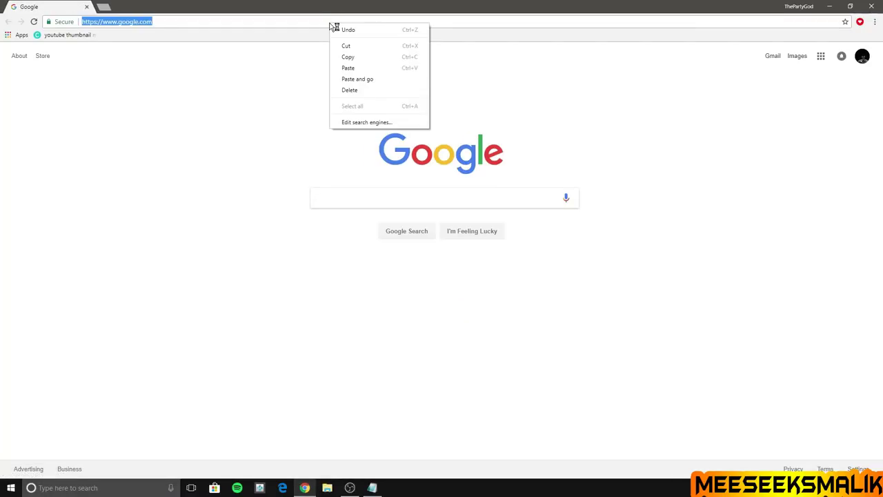
pyautogui.click(362, 79)
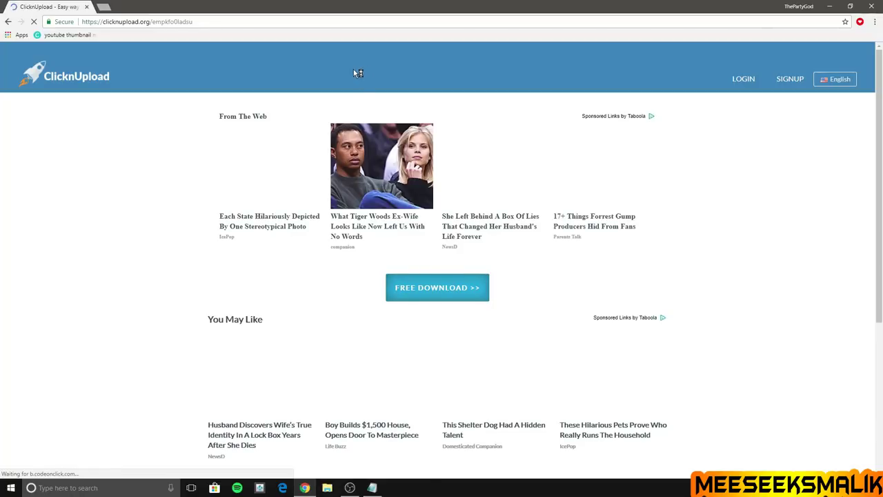
pyautogui.click(432, 295)
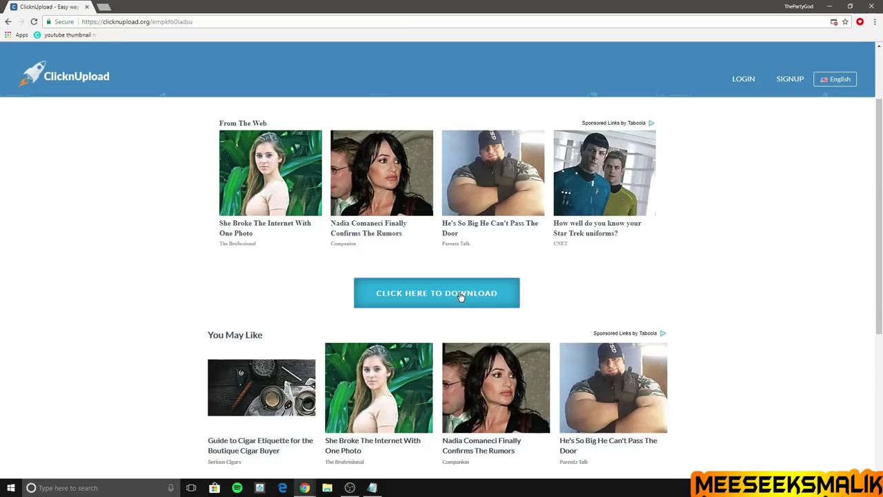
pyautogui.click(460, 295)
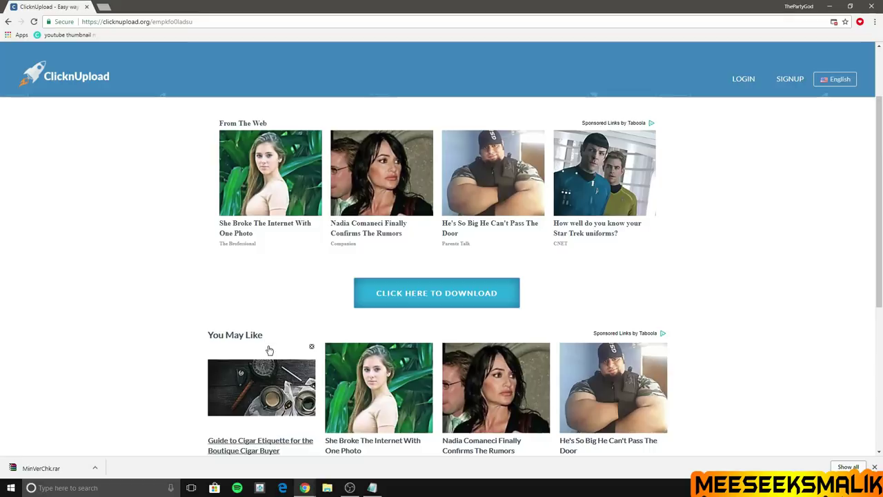
# Open the downloaded MinVerChk.rar archive and select the PS3UPDAT.PUP file inside it
pyautogui.click(70, 469)
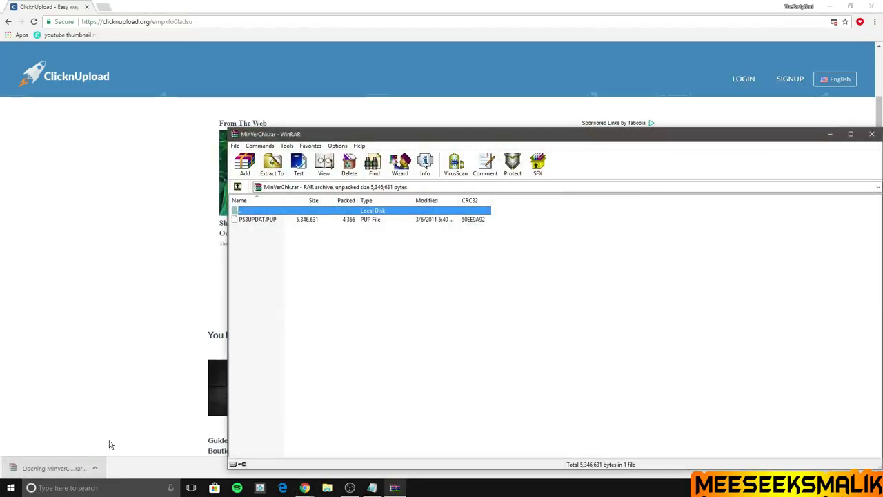
pyautogui.click(264, 220)
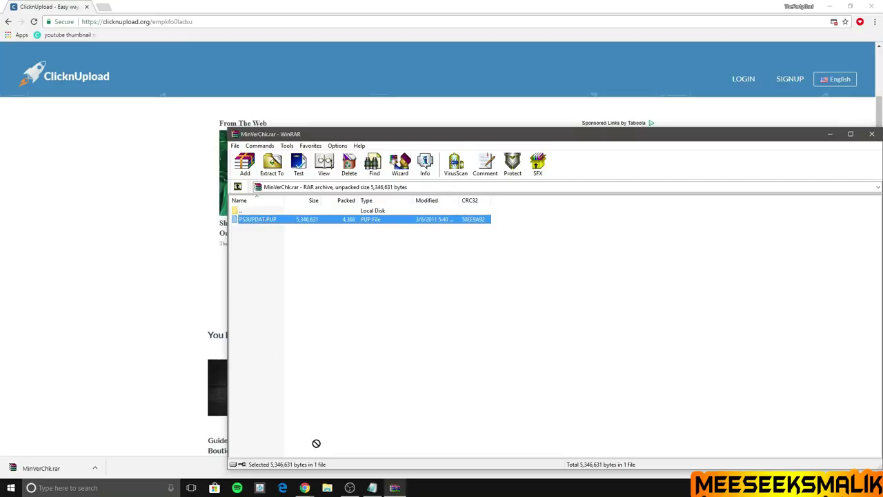
pyautogui.moveTo(327, 462); pyautogui.dragTo(318, 481)
# Switch to File Explorer and check the file system of USB drive G: in its properties
pyautogui.click(327, 486)
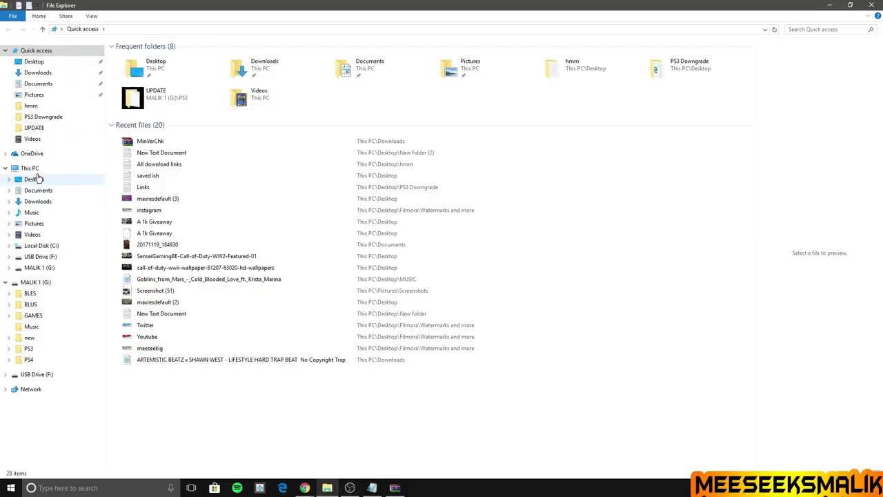
pyautogui.click(31, 169)
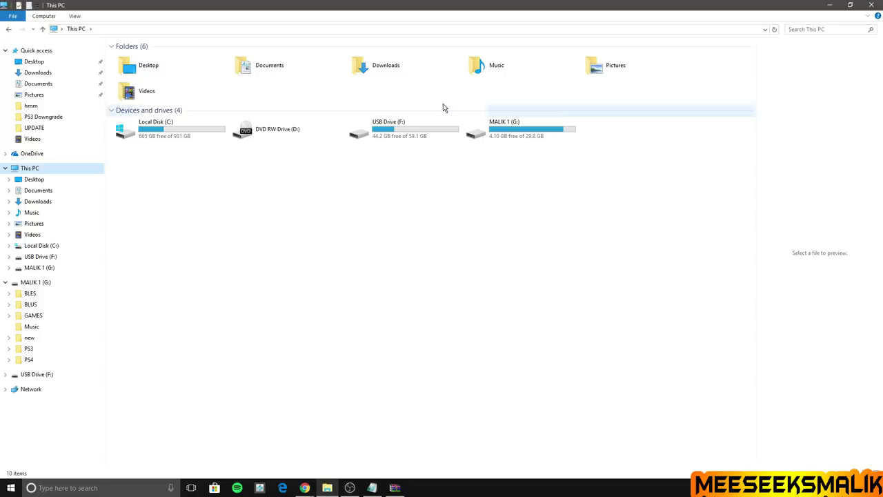
pyautogui.rightClick(495, 134)
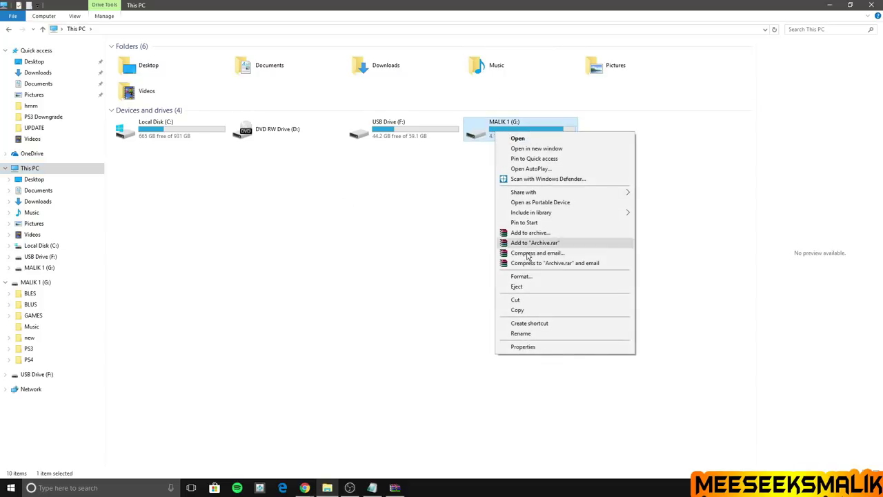
pyautogui.click(527, 347)
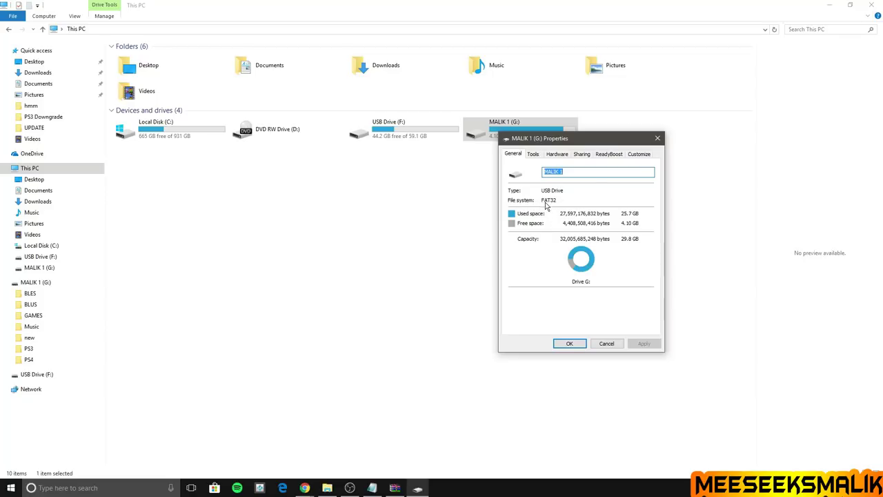
pyautogui.click(657, 141)
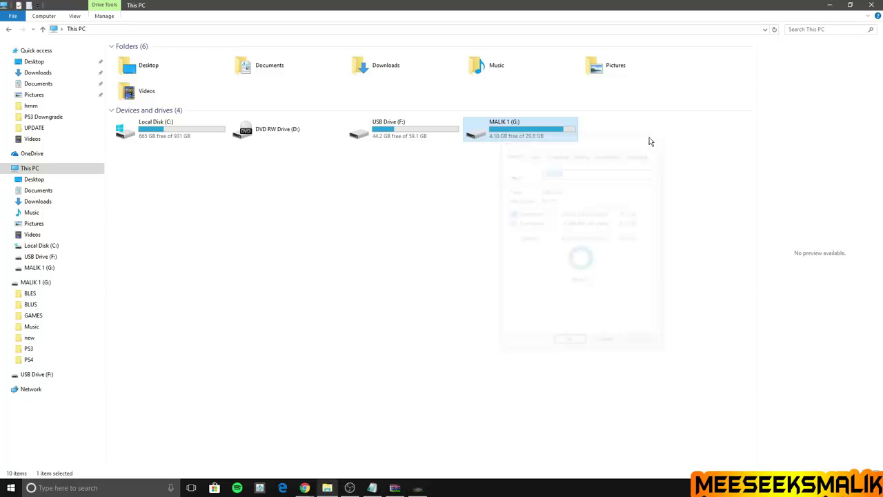
# Look at the file system setting in the Format dialog of drive G: and close it without formatting
pyautogui.rightClick(551, 136)
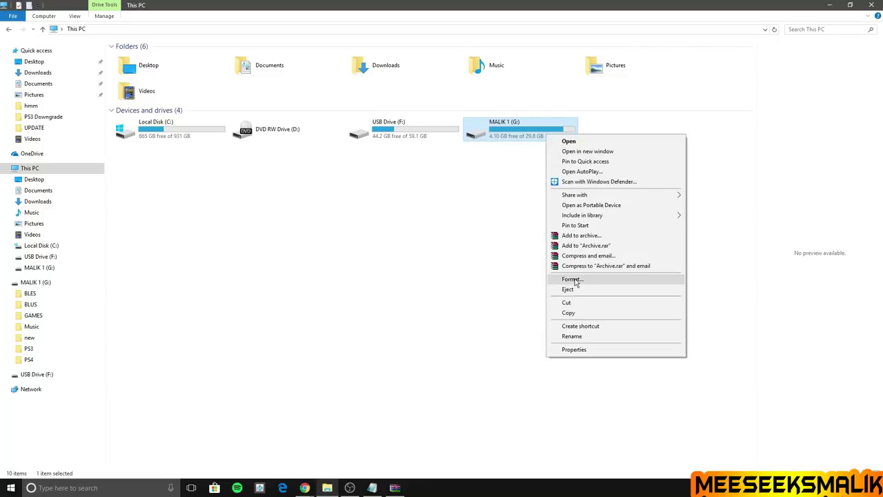
pyautogui.click(571, 279)
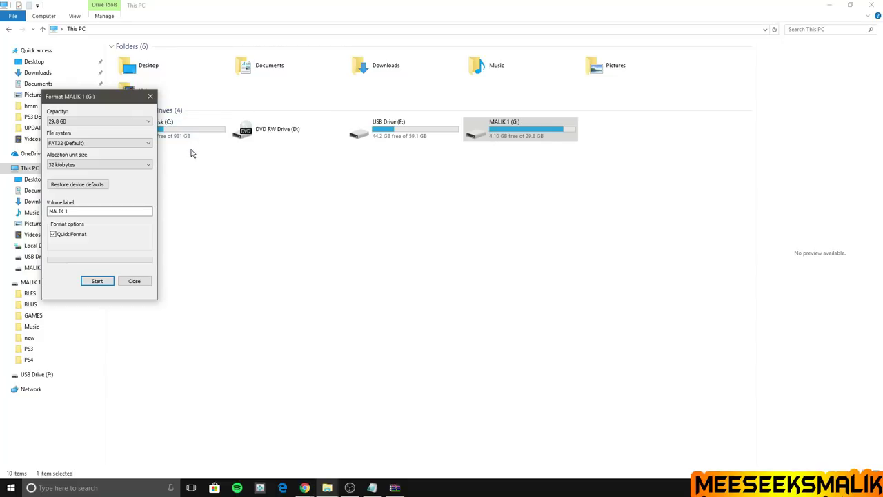
pyautogui.click(82, 143)
pyautogui.click(82, 142)
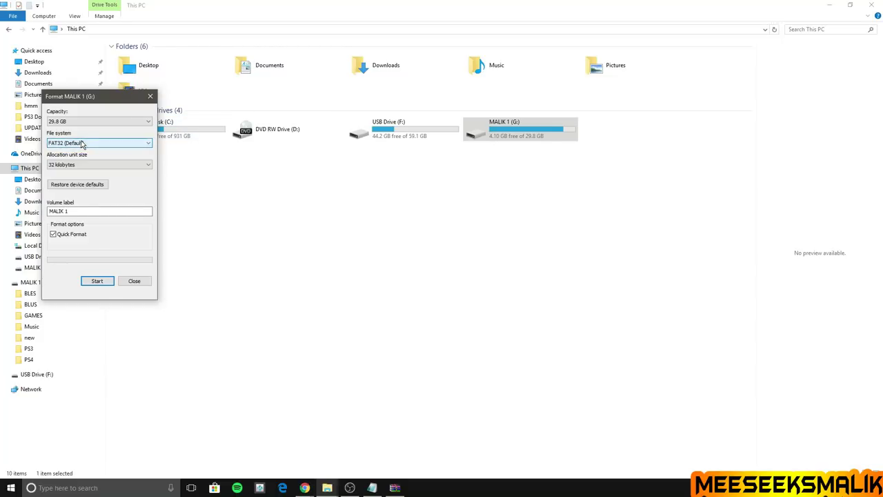
pyautogui.click(150, 95)
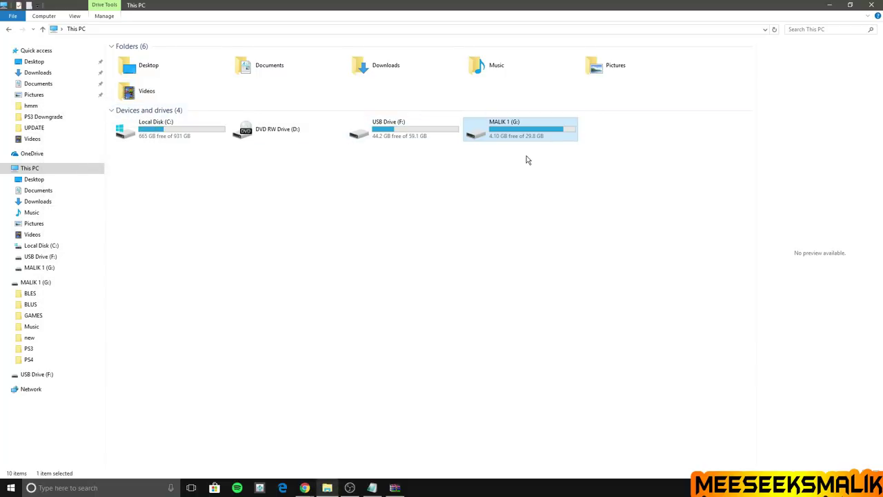
# Copy PS3UPDAT.PUP from the MinVerChk.rar archive into the PS3\UPDATE folder on drive G:
pyautogui.doubleClick(481, 134)
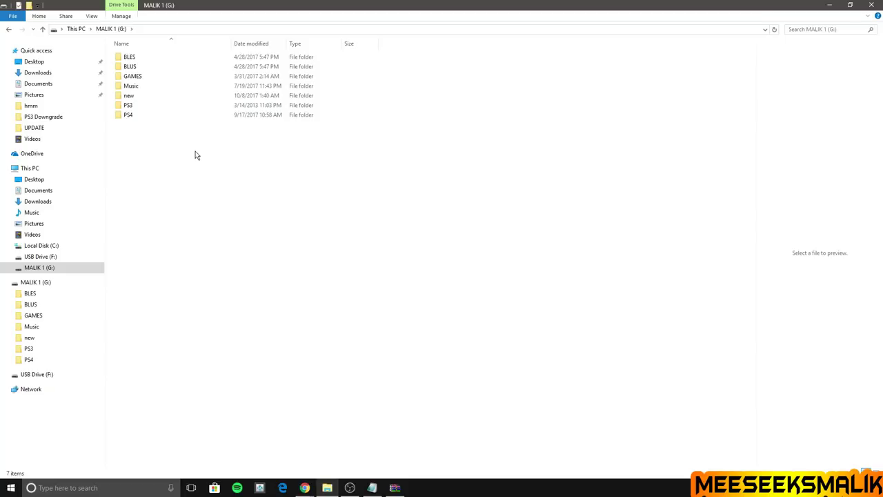
pyautogui.click(129, 109)
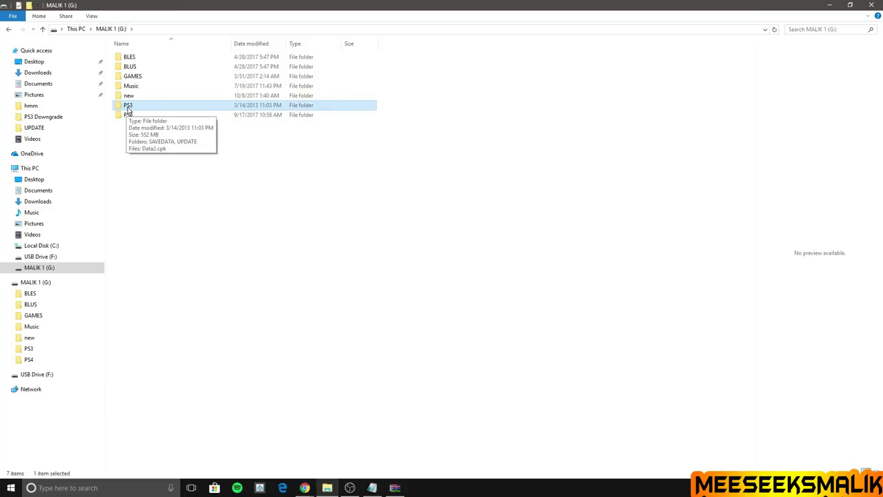
pyautogui.doubleClick(129, 107)
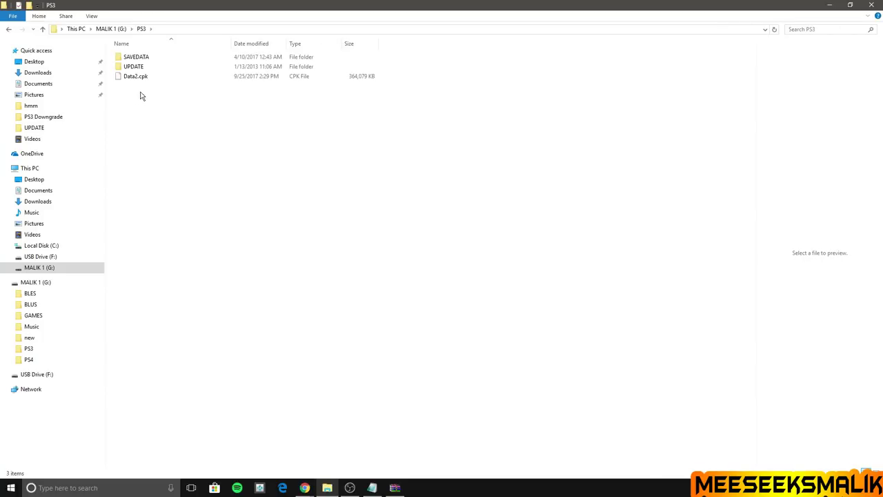
pyautogui.click(138, 69)
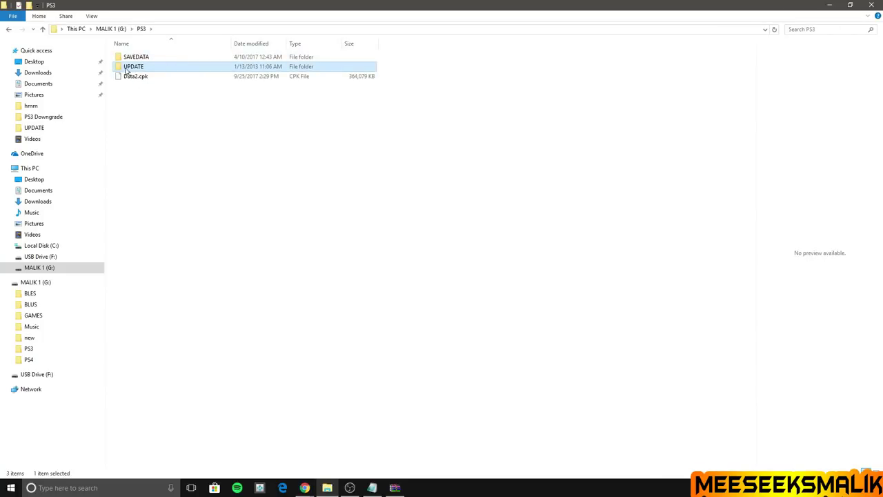
pyautogui.doubleClick(131, 70)
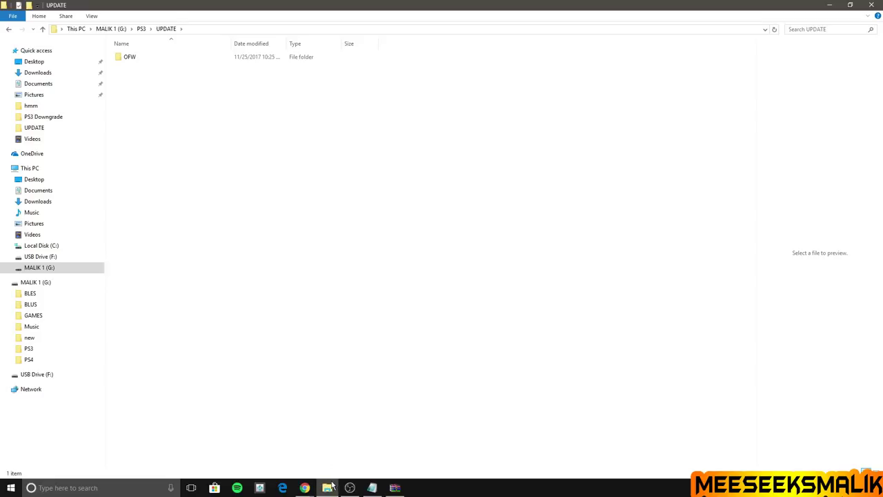
pyautogui.click(394, 488)
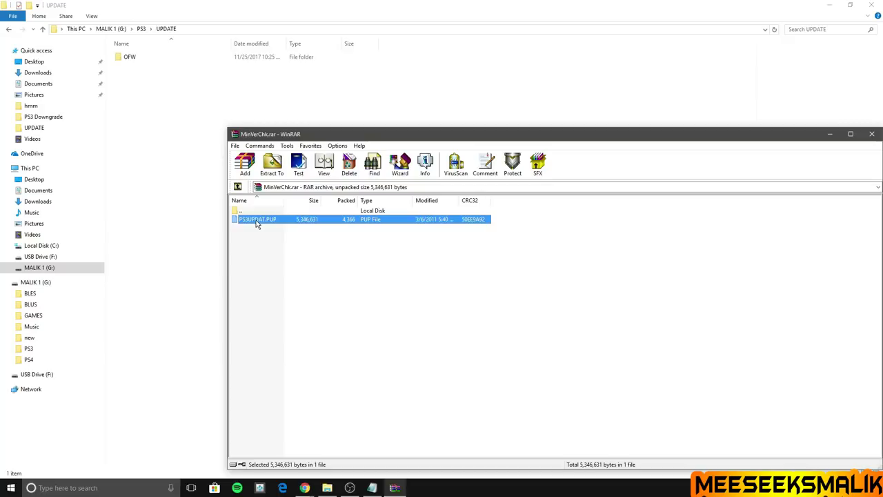
pyautogui.moveTo(255, 220); pyautogui.dragTo(126, 78)
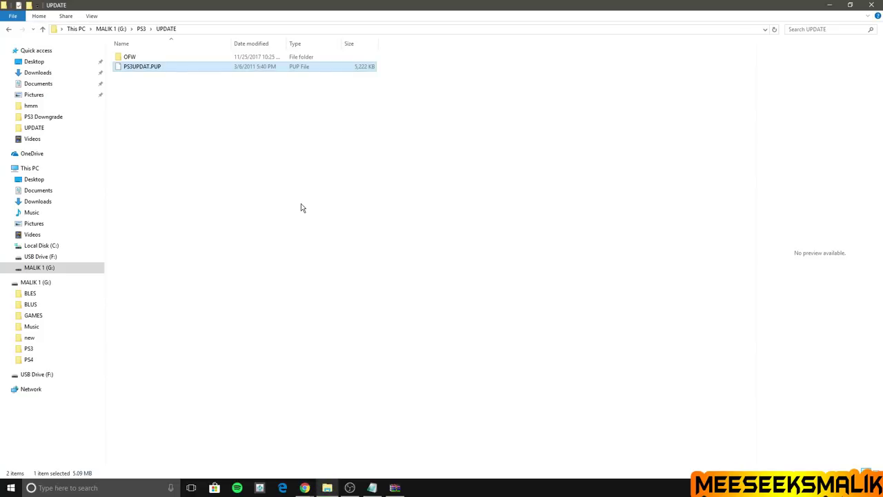
# Clear the desktop by closing File Explorer and the browser pop-up and minimizing the WinRAR and Chrome windows
pyautogui.click(871, 5)
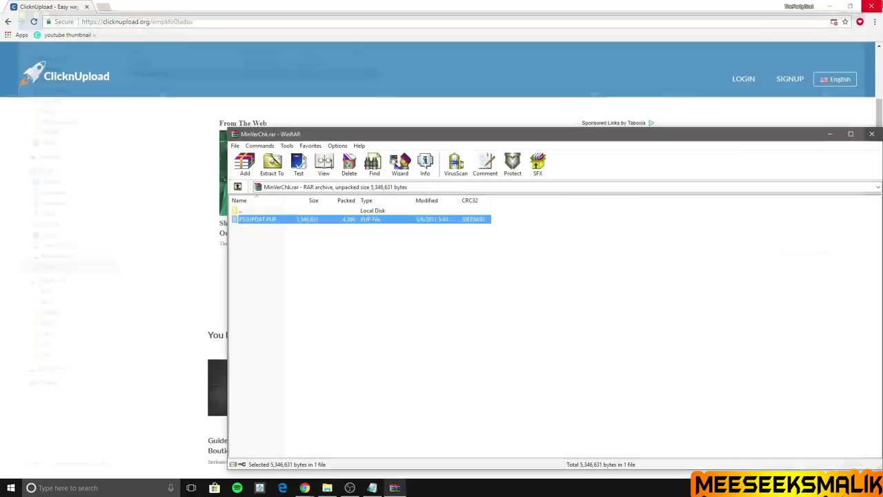
pyautogui.click(830, 134)
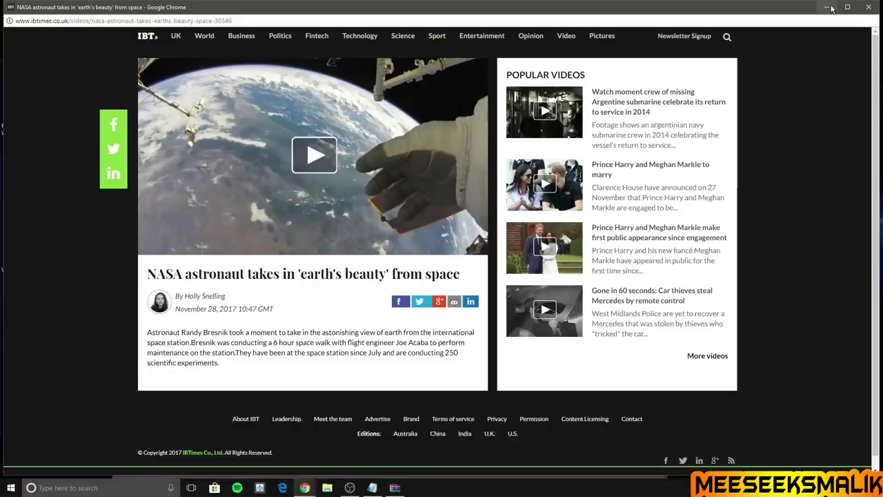
pyautogui.click(829, 6)
pyautogui.click(869, 7)
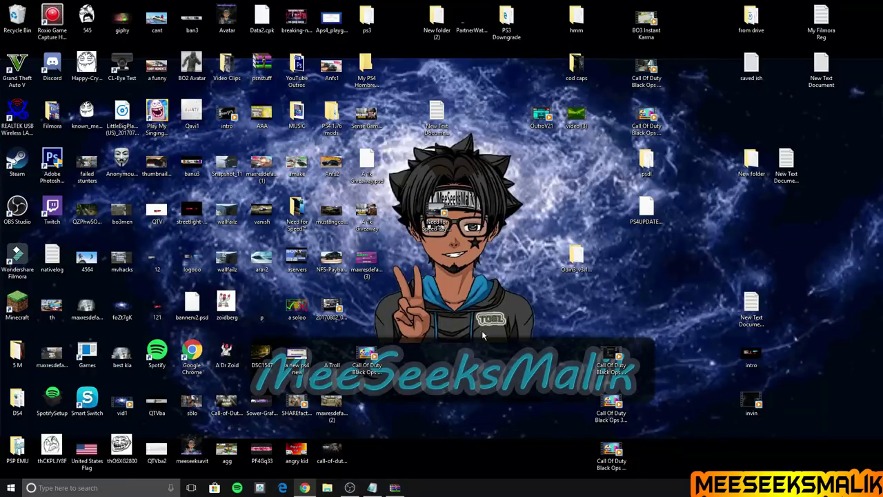
# Select the roxio source in OBS and log in to the highlighted user account on the PS3
pyautogui.click(350, 489)
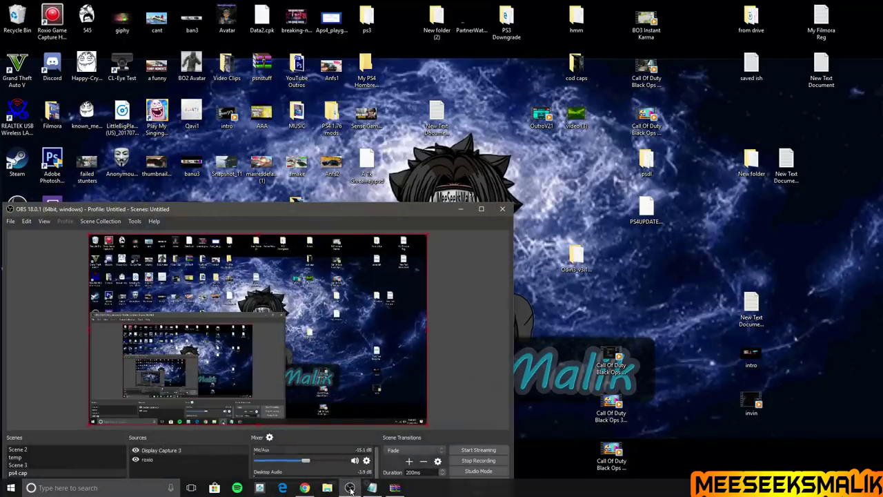
pyautogui.click(162, 460)
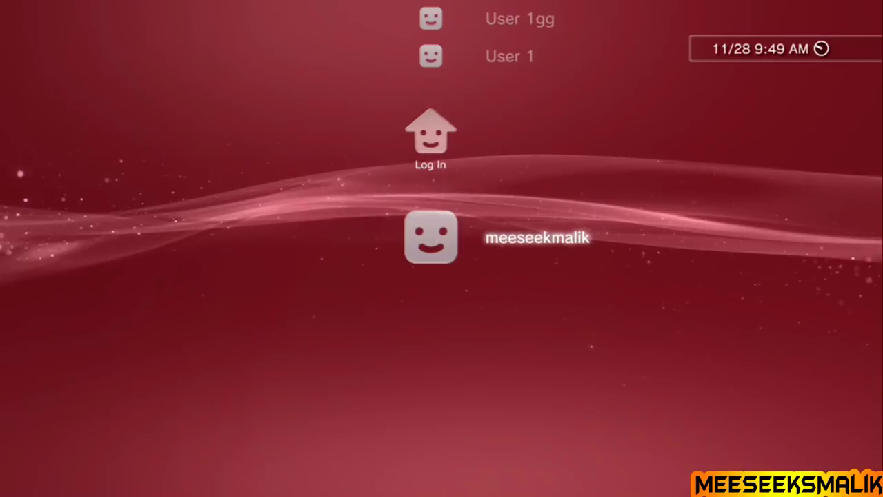
pyautogui.press('Return')
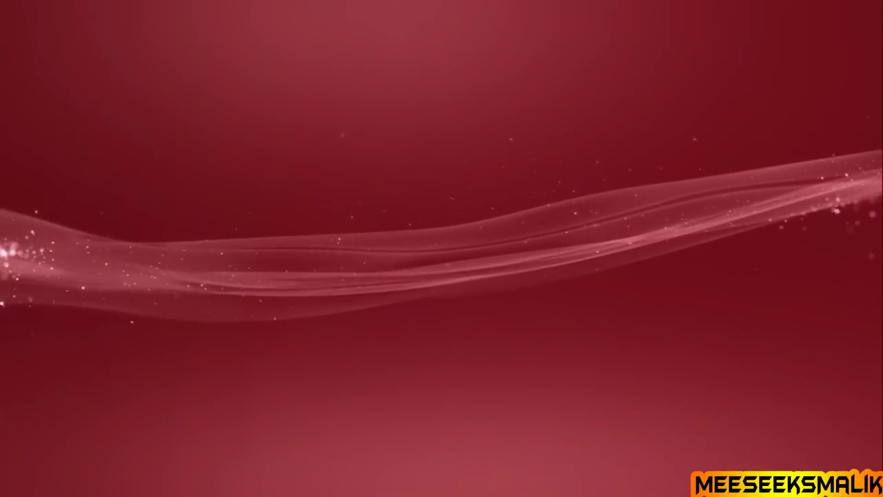
pyautogui.press('Up')
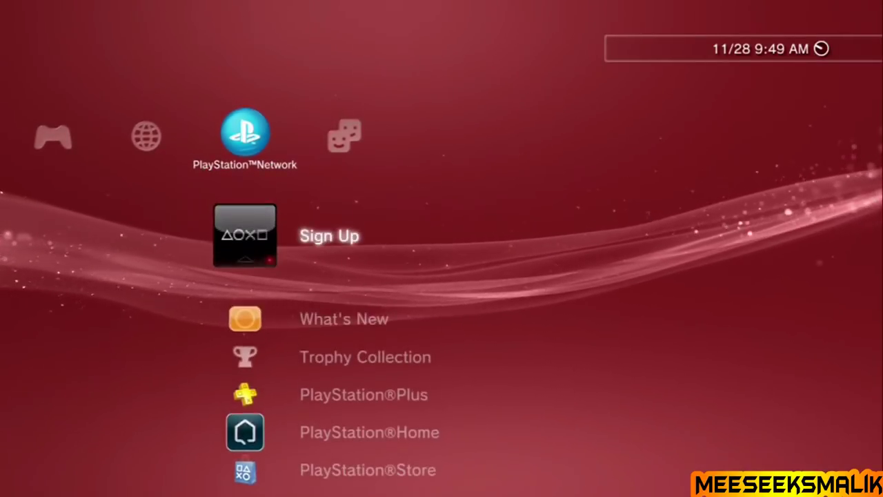
pyautogui.press('Left')
pyautogui.press('Left')
pyautogui.press('Left')
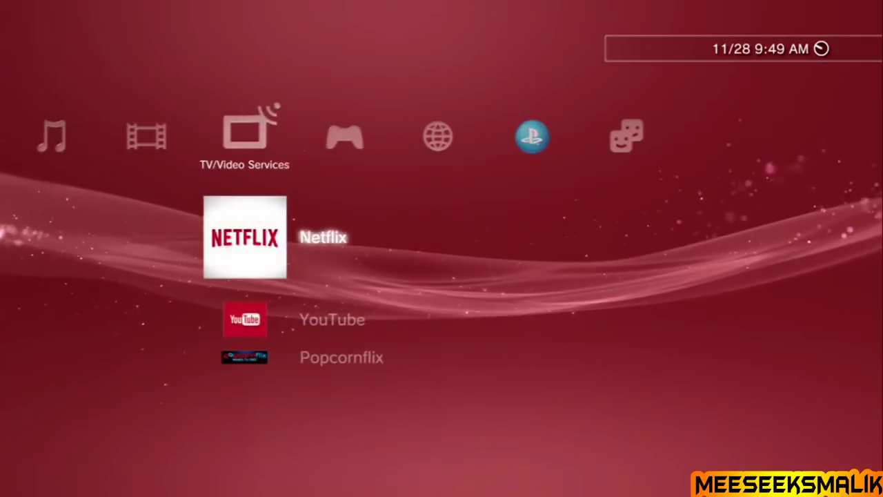
pyautogui.press('Right')
pyautogui.press('Up')
pyautogui.press('Up')
pyautogui.press('Up')
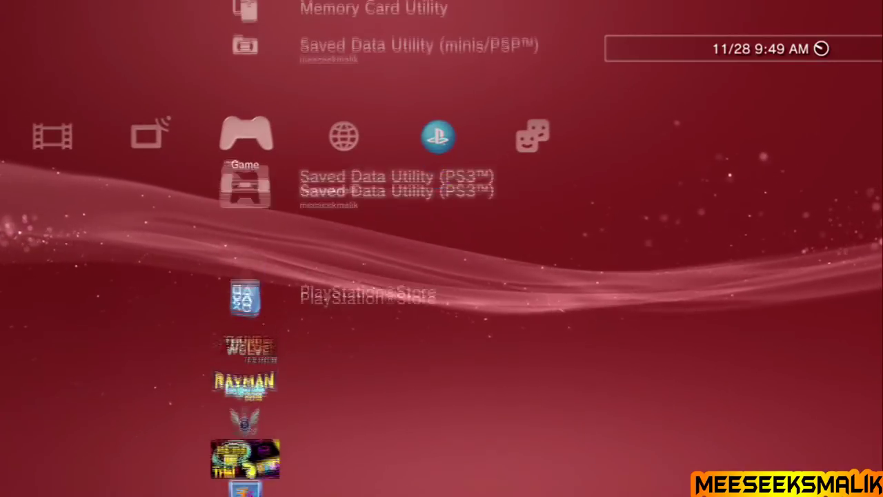
pyautogui.press('Up')
pyautogui.press('Down')
pyautogui.press('Down')
pyautogui.press('Down')
pyautogui.press('Down')
pyautogui.press('Down')
pyautogui.press('Down')
pyautogui.press('Down')
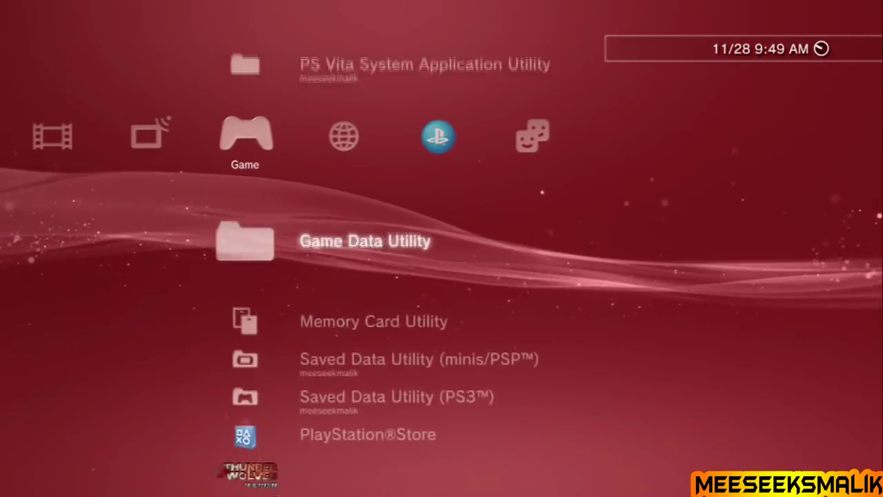
pyautogui.press('Up')
pyautogui.press('Up')
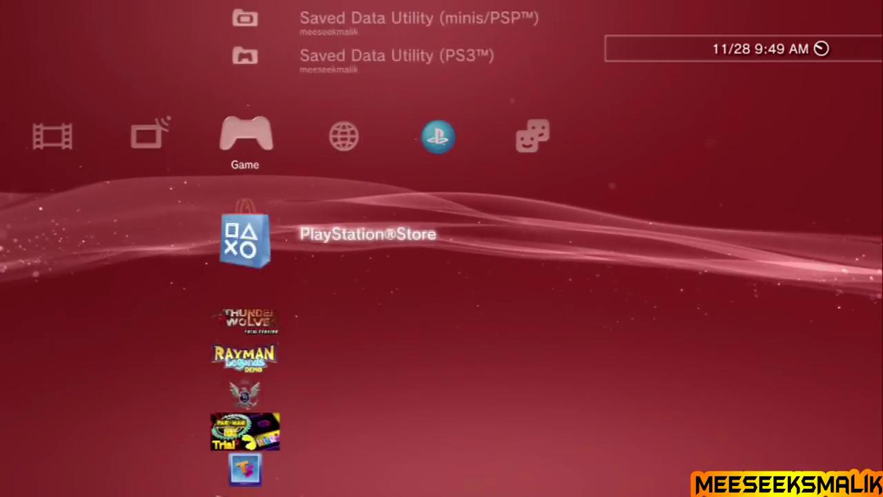
# Open System Update in the PS3's Settings category and choose Update via Storage Media
pyautogui.press('Left')
pyautogui.press('Left')
pyautogui.press('Left')
pyautogui.press('Left')
pyautogui.press('Left')
pyautogui.press('Left')
pyautogui.press('Right')
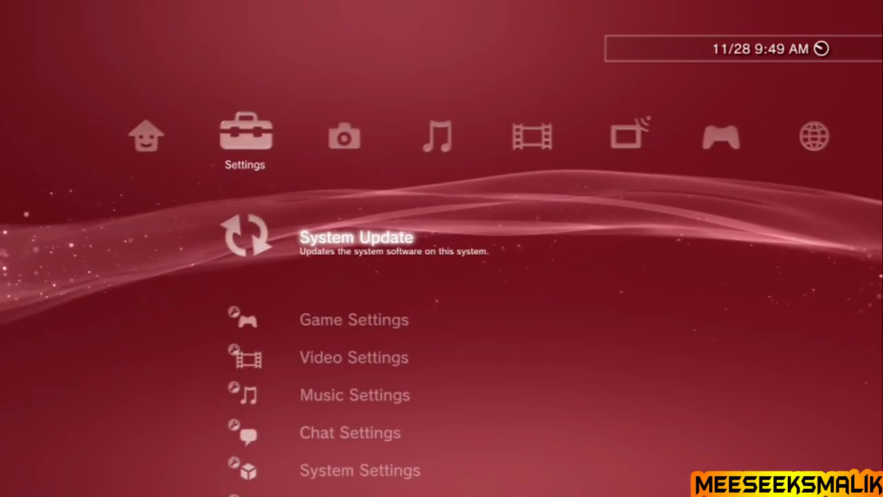
pyautogui.press('Return')
pyautogui.press('Down')
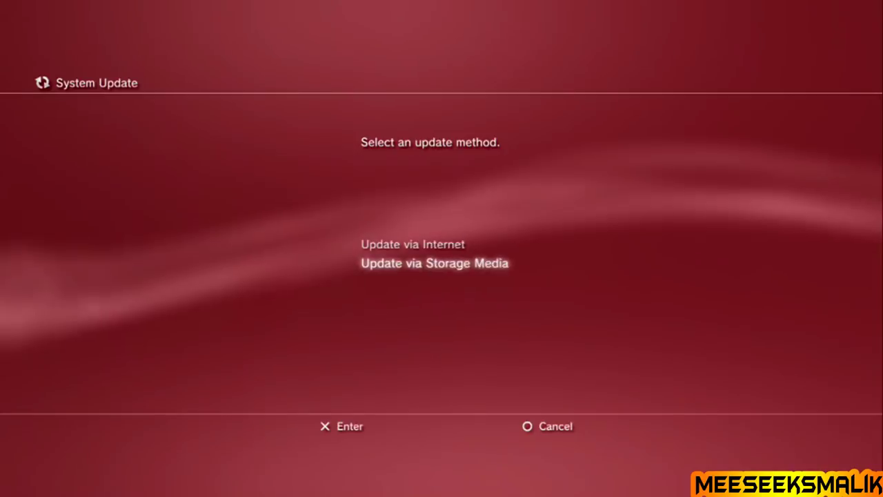
pyautogui.press('Return')
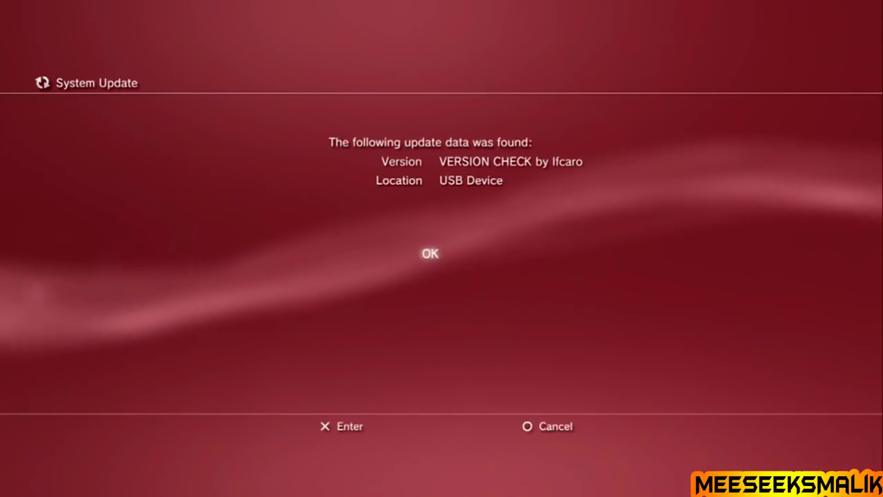
# Run the VERSION CHECK update data found on the USB device to read the console's minimum firmware, and leave System Update
pyautogui.press('Return')
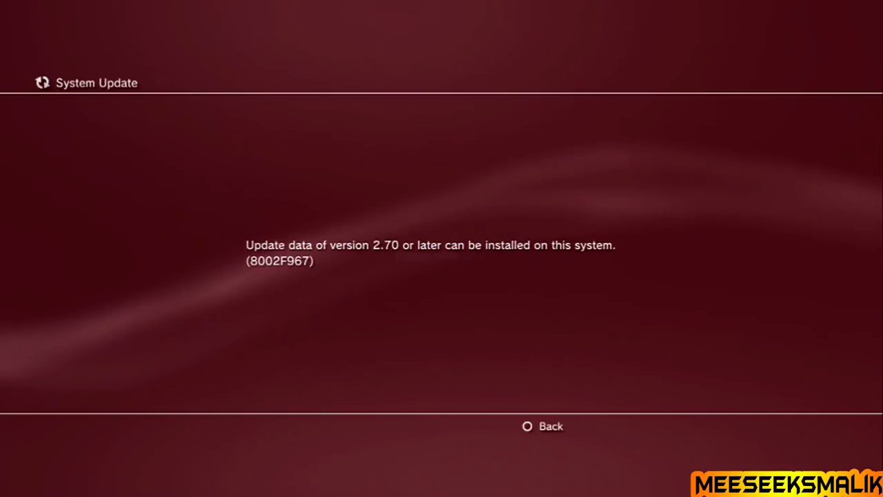
pyautogui.press('Escape')
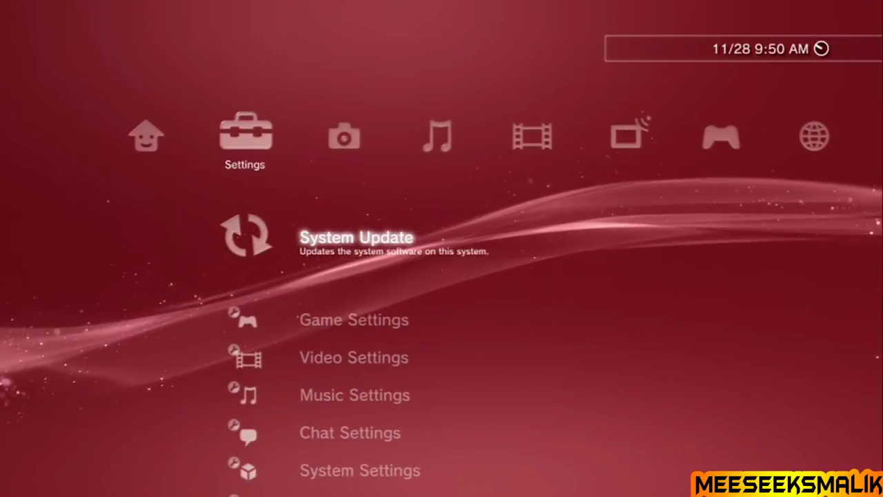
pyautogui.press('Left')
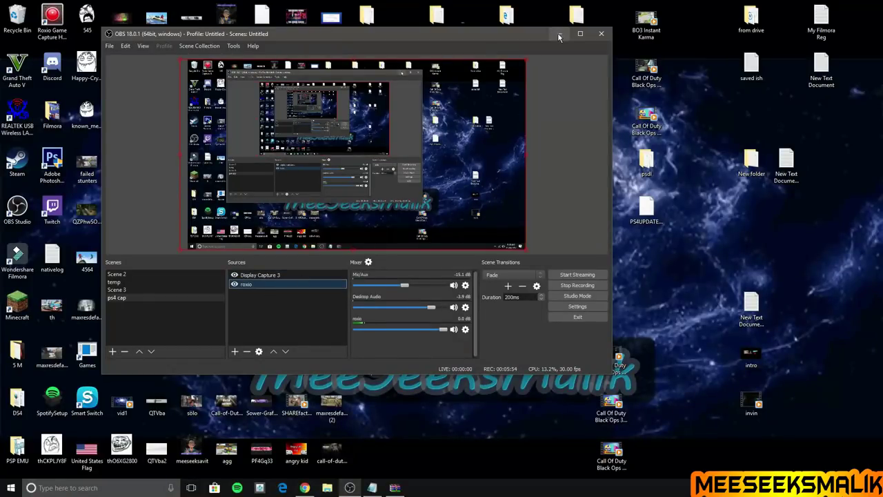
# Minimize OBS and copy the Download NAND/NOR Writer link goo.gl/nP5uLq from the All download links note
pyautogui.click(559, 37)
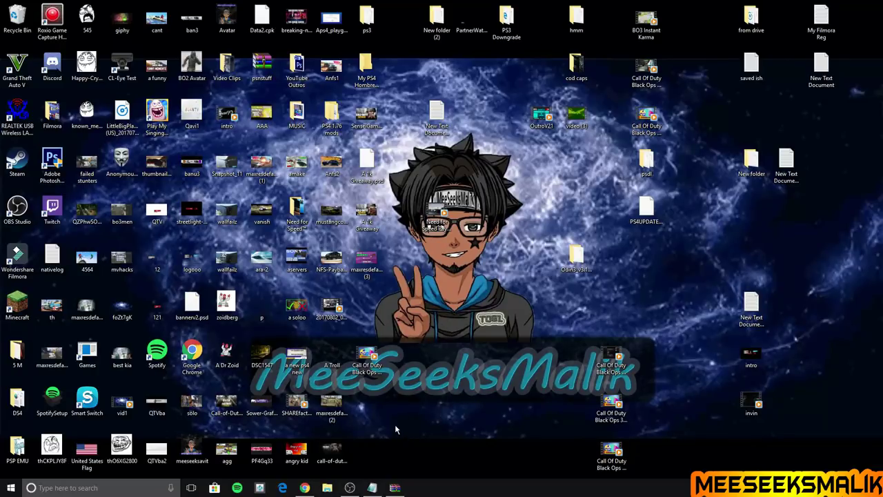
pyautogui.click(374, 488)
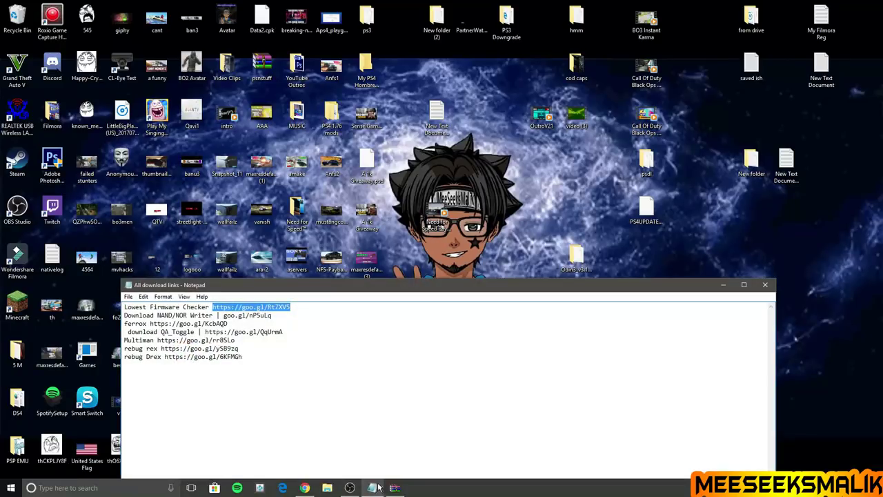
pyautogui.doubleClick(264, 315)
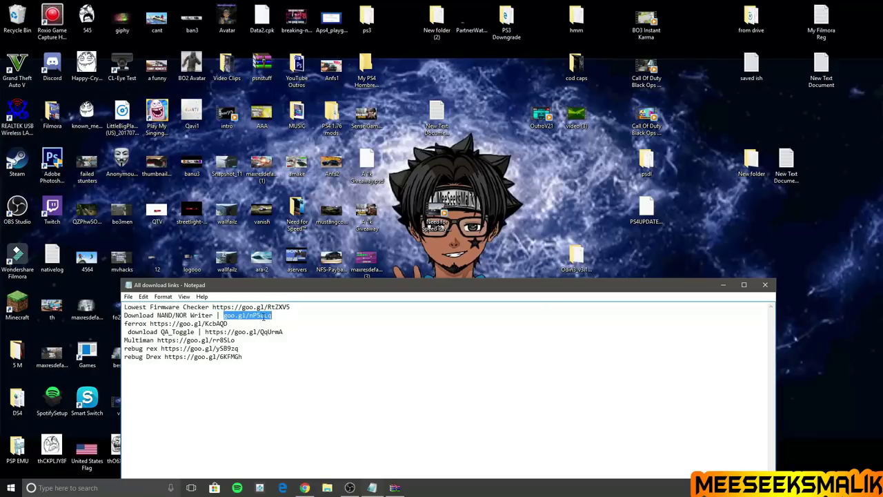
pyautogui.rightClick(263, 317)
pyautogui.click(284, 346)
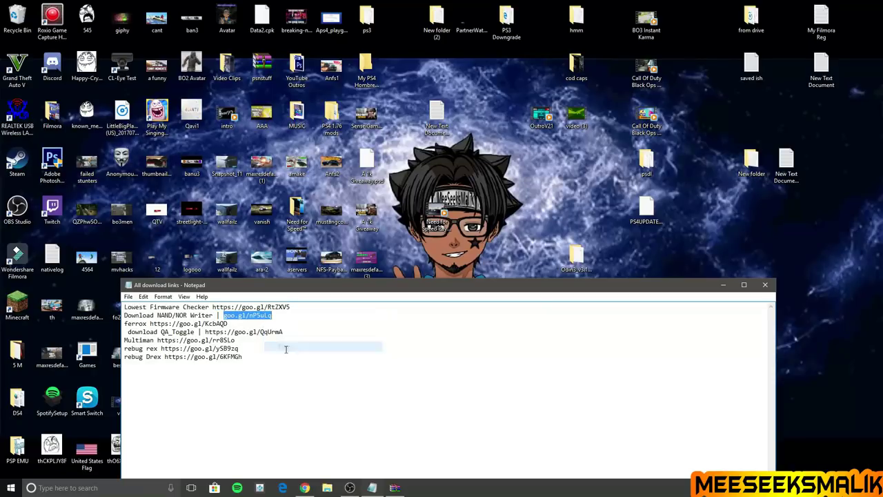
# Switch to Chrome and load google.com in place of the ClicknUpload page
pyautogui.click(282, 488)
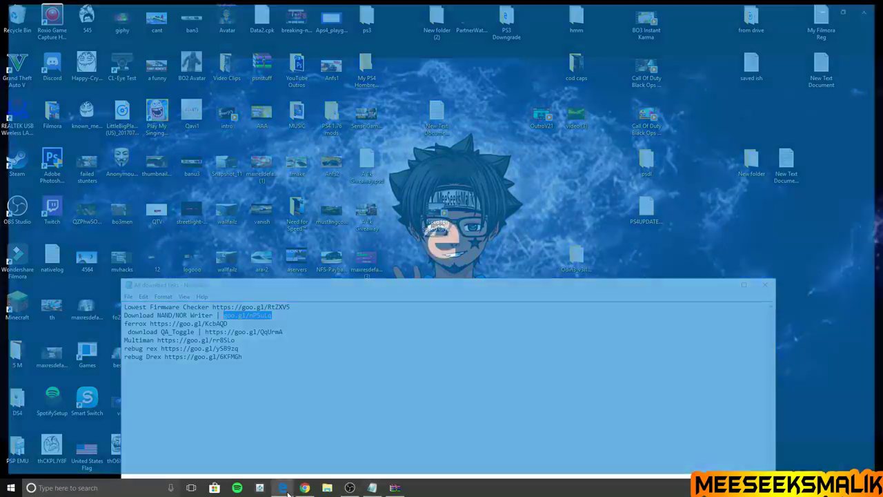
pyautogui.rightClick(284, 487)
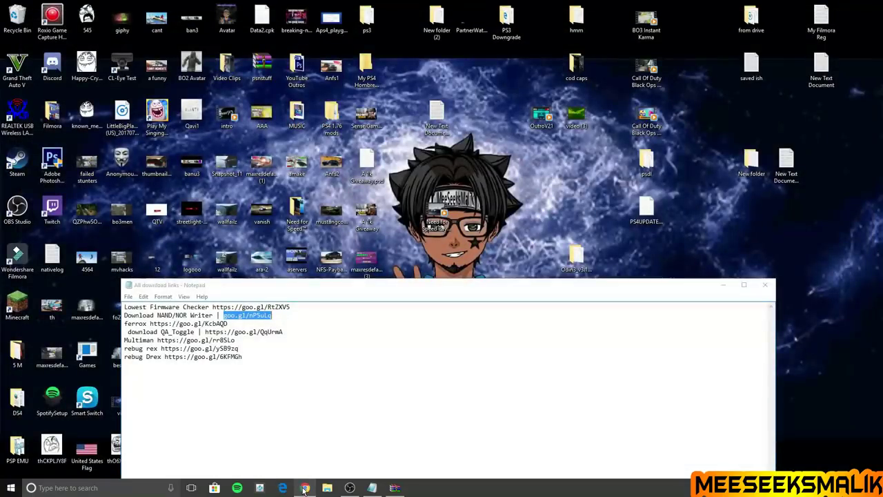
pyautogui.click(305, 487)
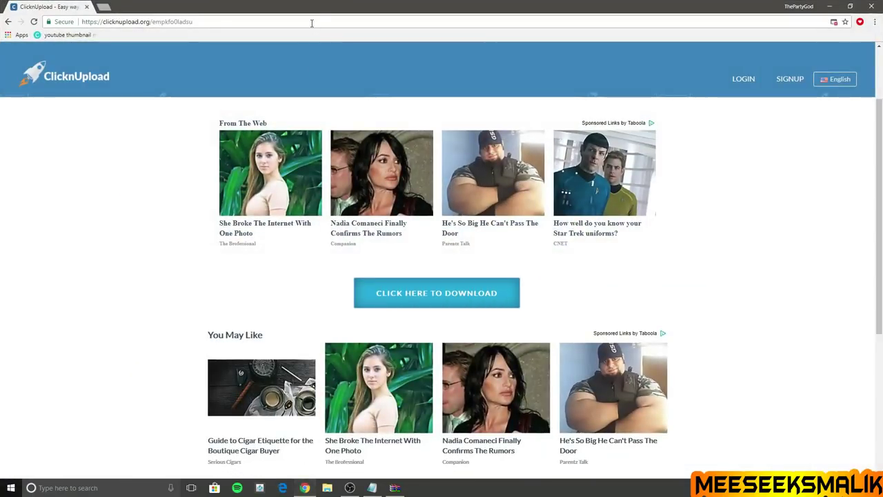
pyautogui.click(236, 19)
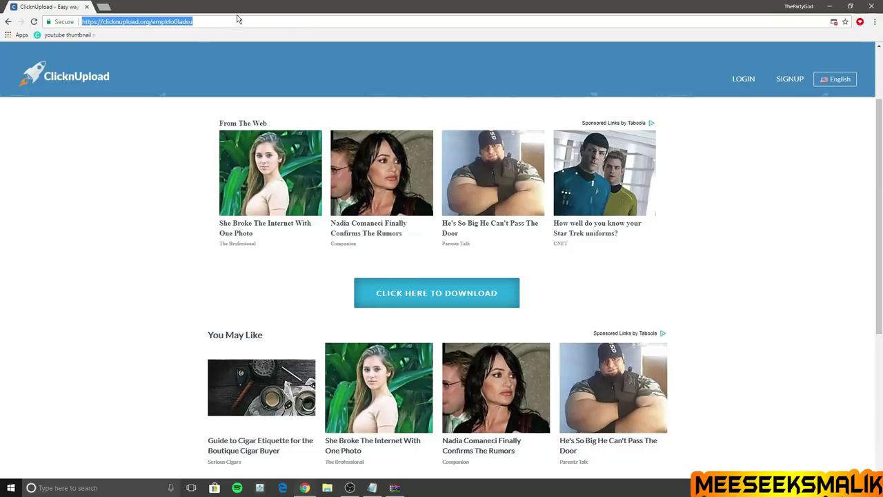
pyautogui.write('googl')
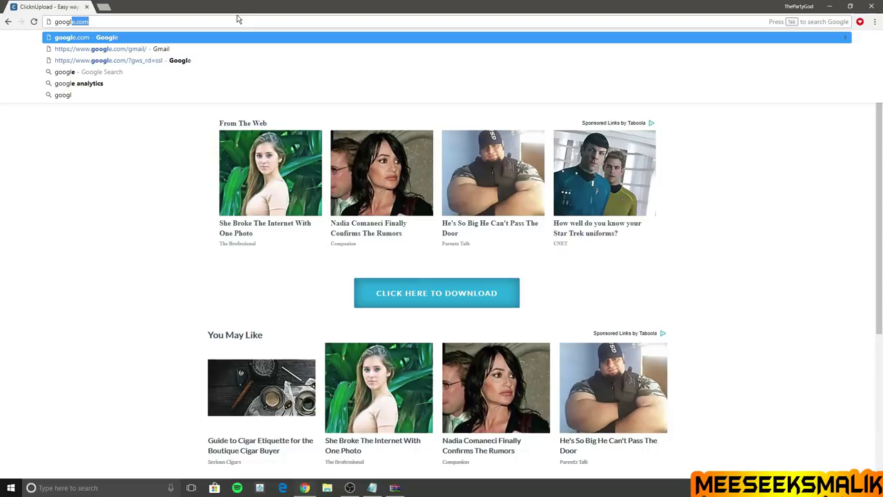
pyautogui.press('Return')
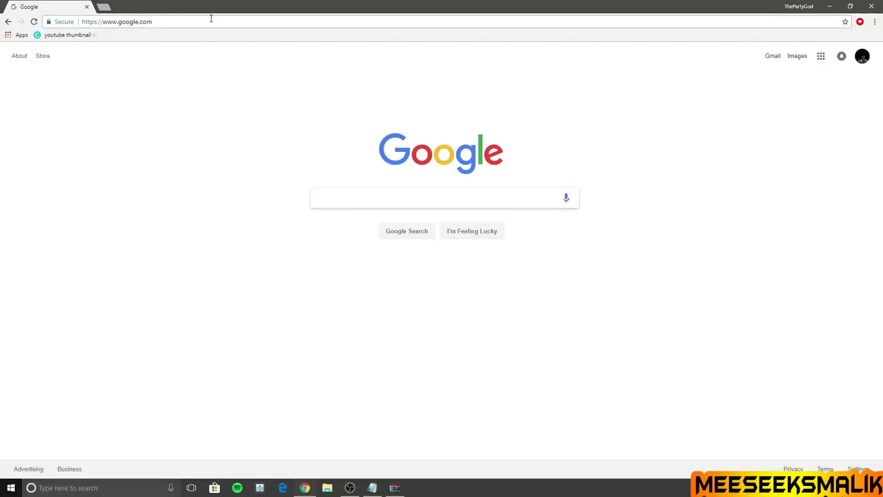
# Open the copied NAND/NOR writer link in the browser to download the zip archive
pyautogui.click(211, 19)
pyautogui.rightClick(211, 19)
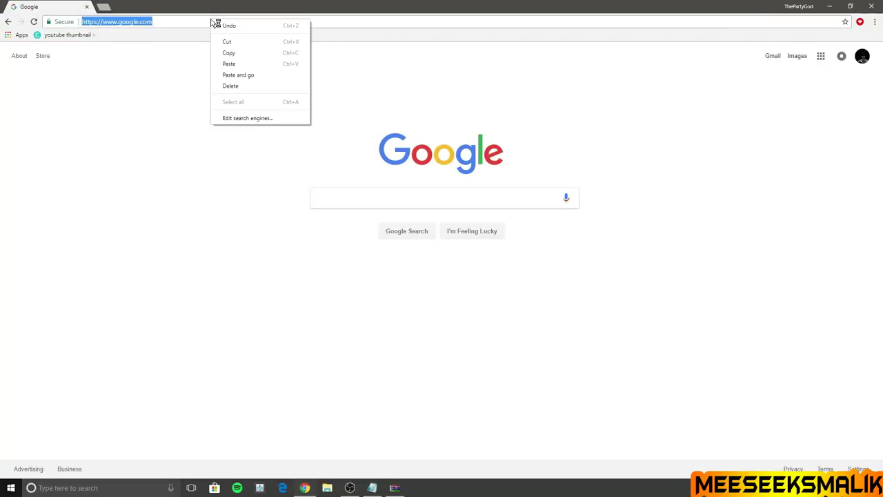
pyautogui.click(236, 76)
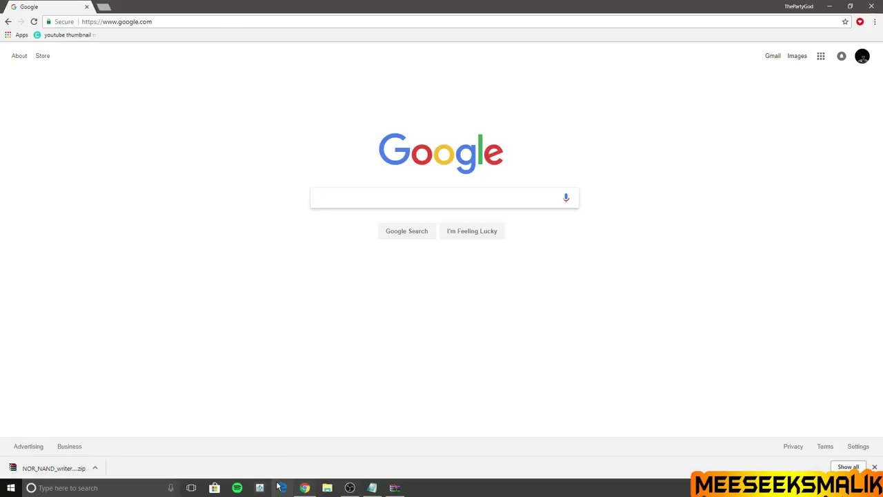
# Open NOR_NAND_writer_release_1.0_PS3Xploit.zip from the Downloads folder and select its hex-482 folder
pyautogui.click(327, 487)
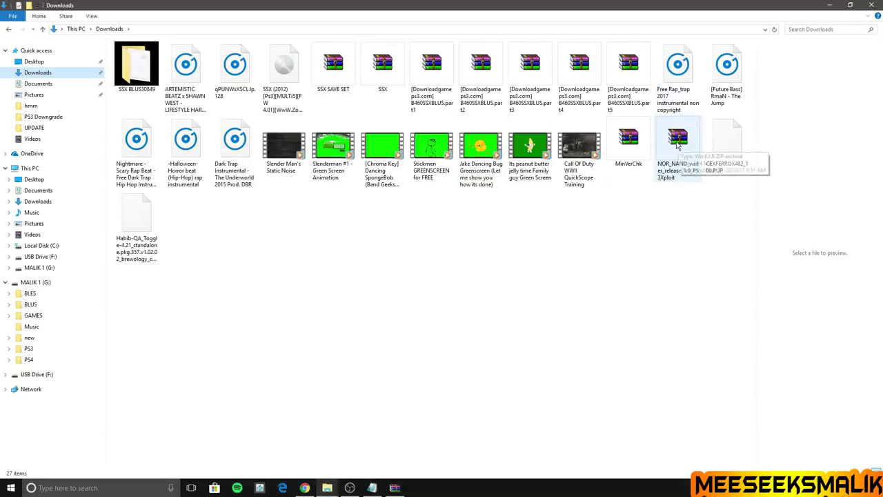
pyautogui.doubleClick(680, 140)
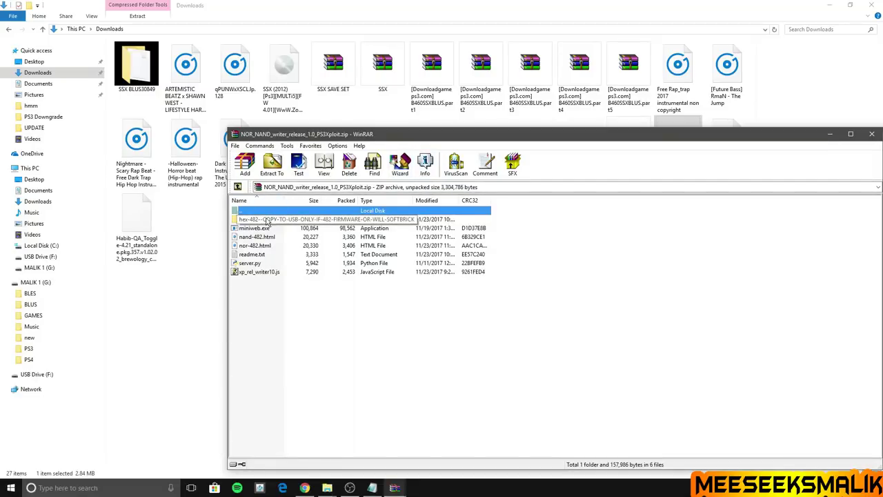
pyautogui.click(270, 221)
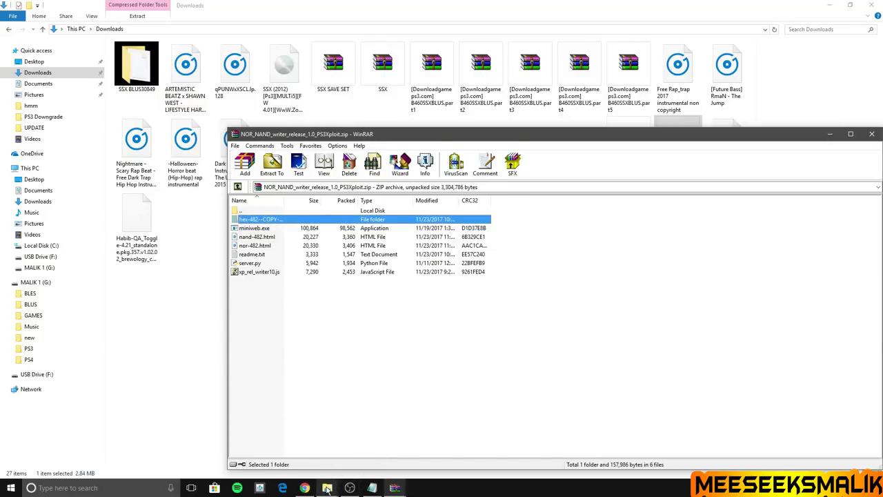
# Copy the hex-482--COPY-TO-USB-ONLY-IF-482-FIRMWARE-OR-WILL-SOFTBRICK folder from the archive to the root of drive G: in a new File Explorer window
pyautogui.moveTo(328, 488)
pyautogui.click(290, 442)
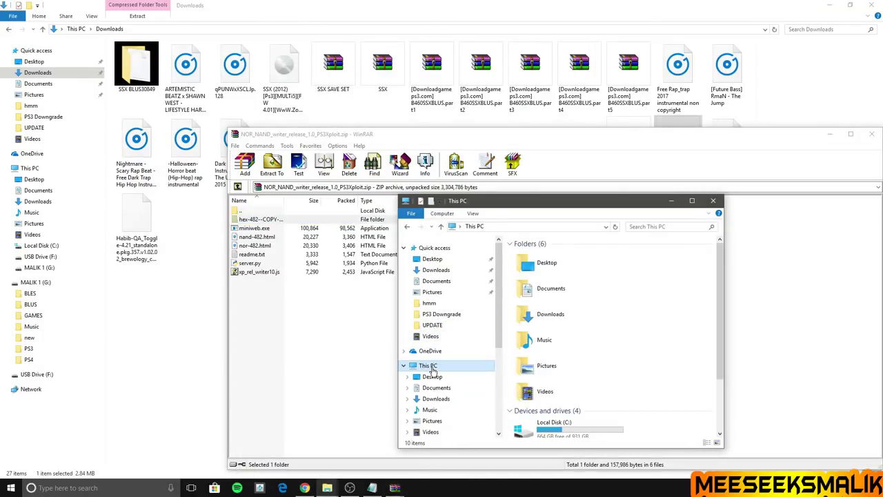
pyautogui.scroll(-2, 600, 317)
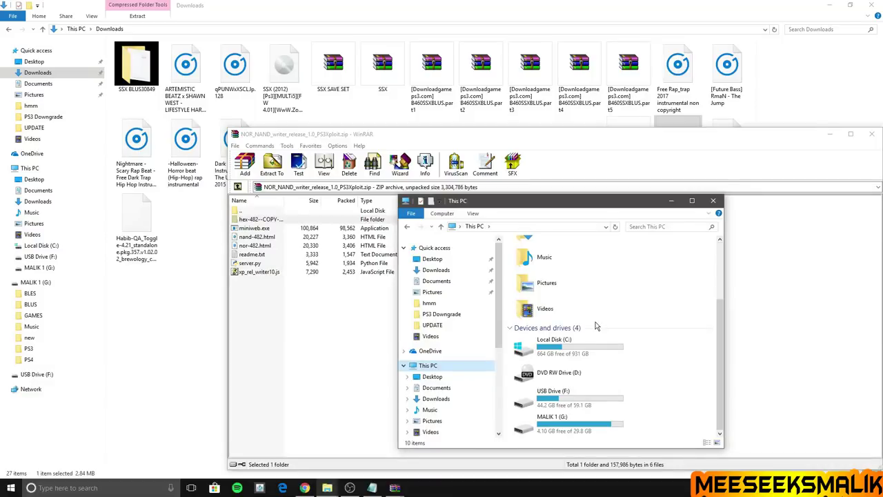
pyautogui.doubleClick(547, 425)
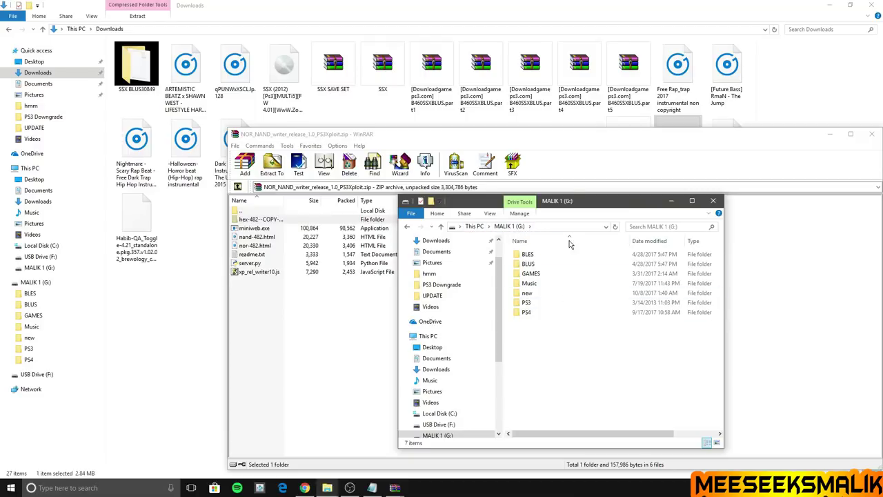
pyautogui.moveTo(583, 202); pyautogui.dragTo(401, 272)
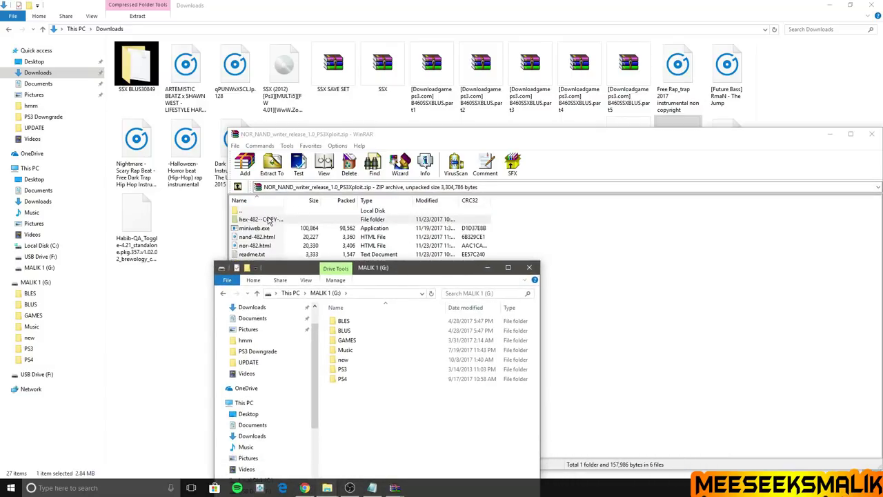
pyautogui.moveTo(269, 220); pyautogui.dragTo(329, 295)
pyautogui.moveTo(360, 414)
pyautogui.mouseDown()
pyautogui.moveTo(370, 480)
pyautogui.moveTo(330, 488)
pyautogui.moveTo(292, 460)
pyautogui.moveTo(293, 413)
pyautogui.moveTo(353, 420)
pyautogui.mouseUp()
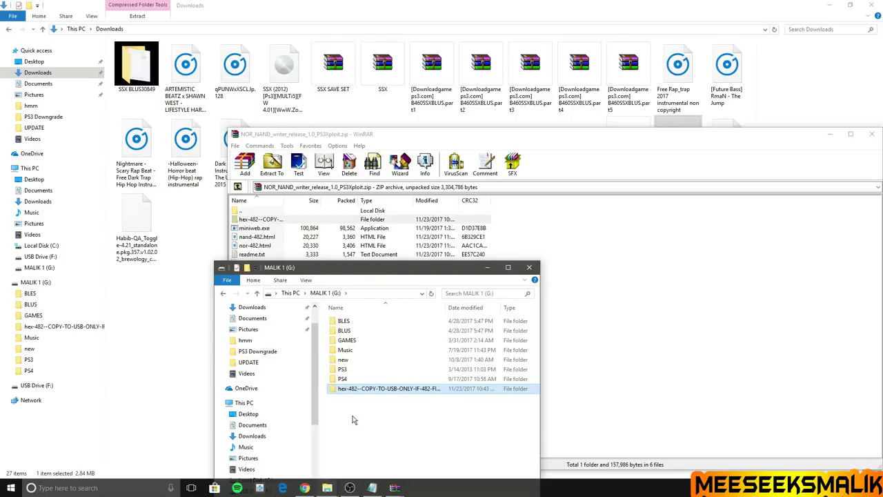
# Copy flsh.hex from the hex-482--COPY-TO-USB-ONLY-IF-482-FIRMWARE-OR-WILL-SOFTBRICK folder to the root of drive G:
pyautogui.doubleClick(348, 390)
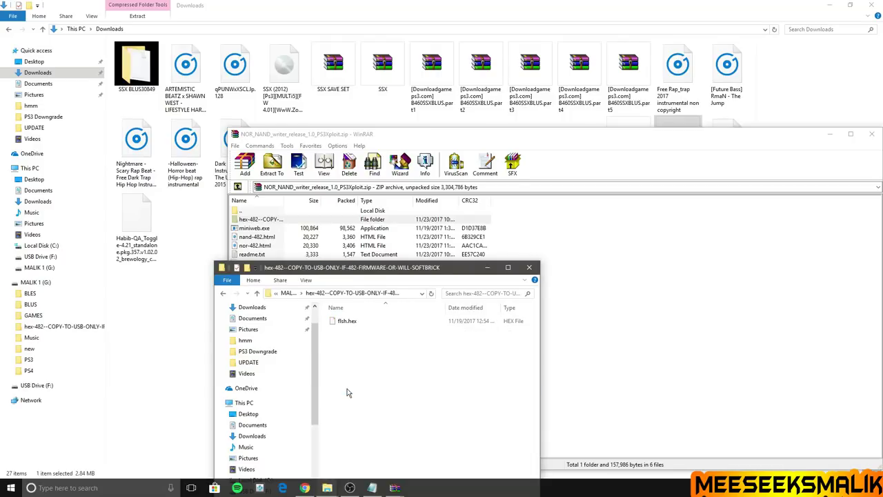
pyautogui.click(348, 322)
pyautogui.rightClick(348, 321)
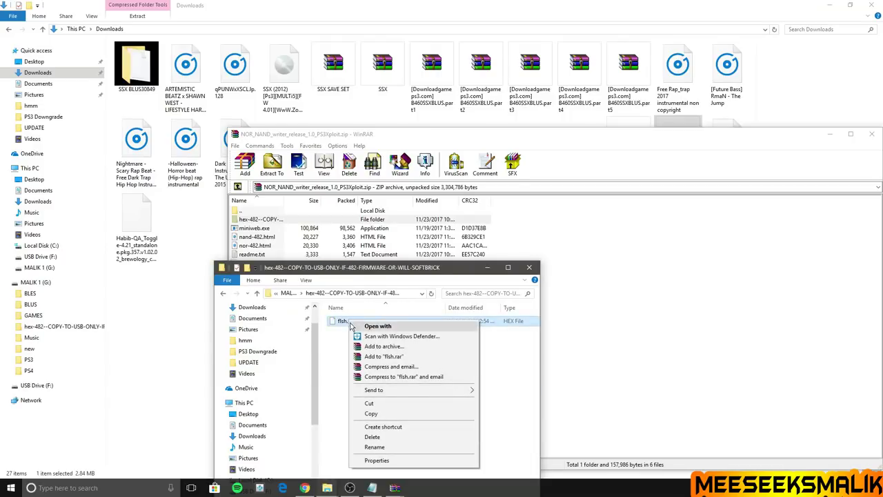
pyautogui.click(372, 414)
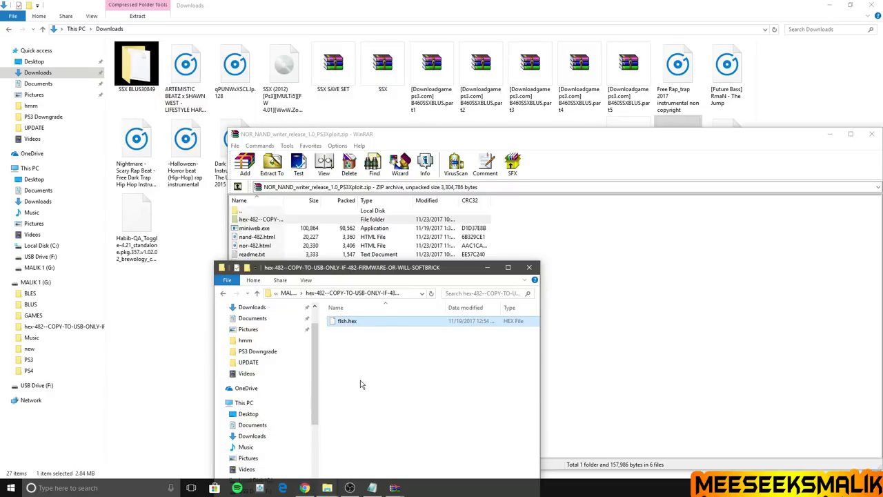
pyautogui.press('BackSpace')
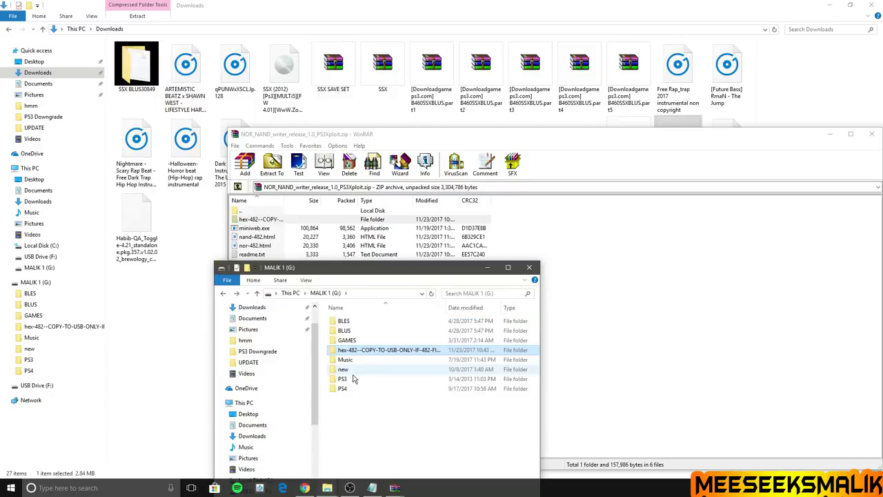
pyautogui.click(356, 423)
pyautogui.rightClick(357, 423)
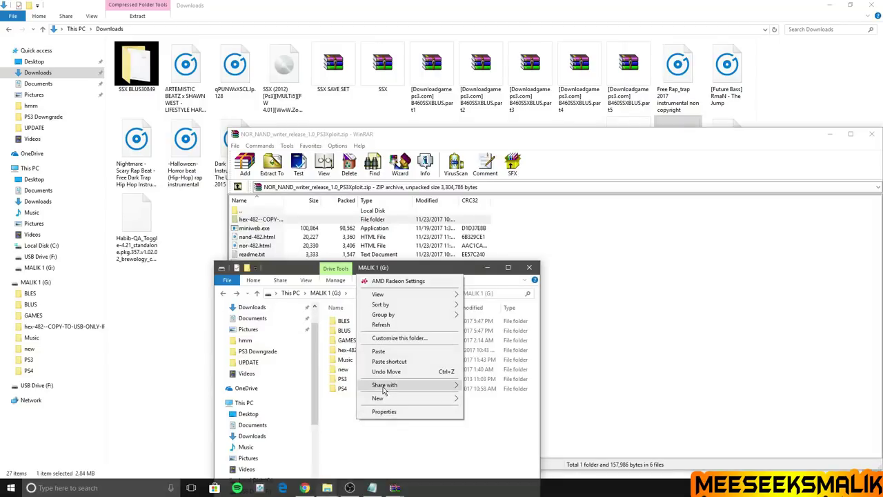
pyautogui.click(378, 351)
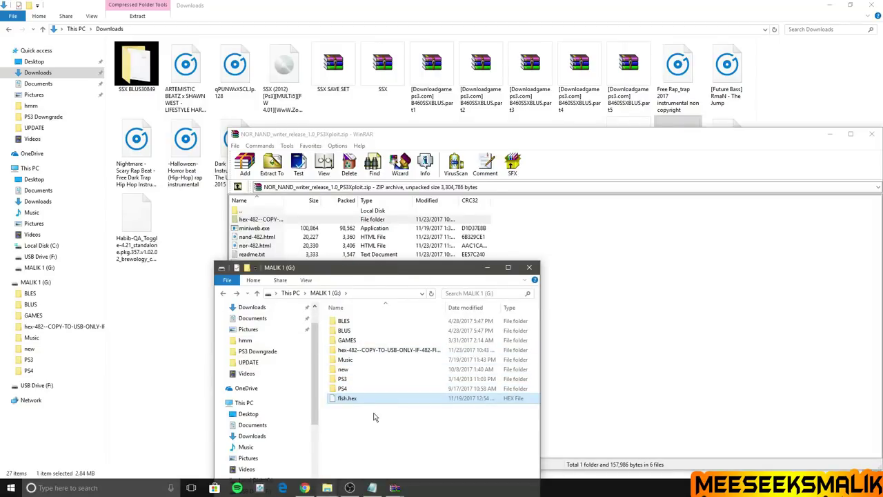
# Permanently delete the old PS3UPDAT.PUP from the PS3\UPDATE folder on drive G:
pyautogui.doubleClick(342, 379)
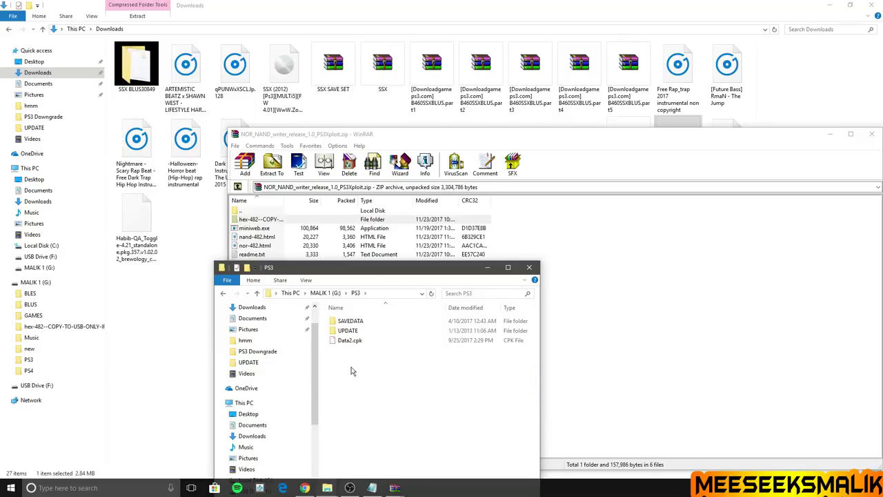
pyautogui.doubleClick(348, 332)
pyautogui.click(349, 332)
pyautogui.rightClick(350, 332)
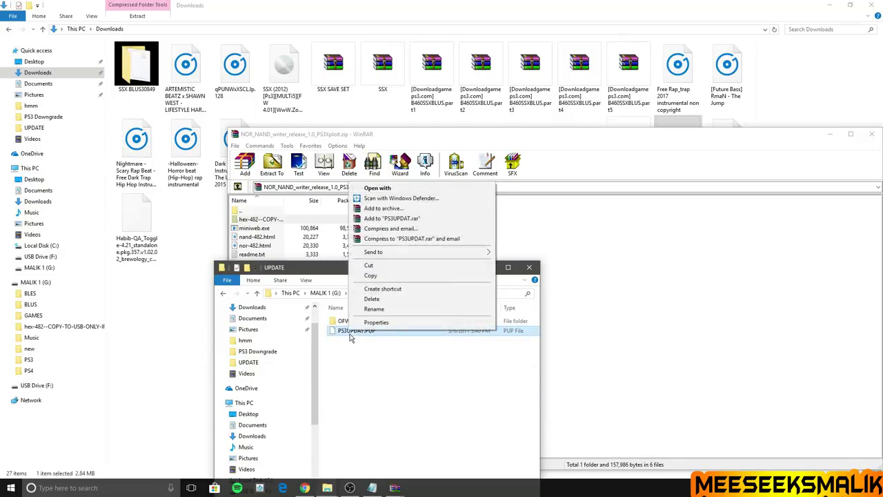
pyautogui.click(376, 301)
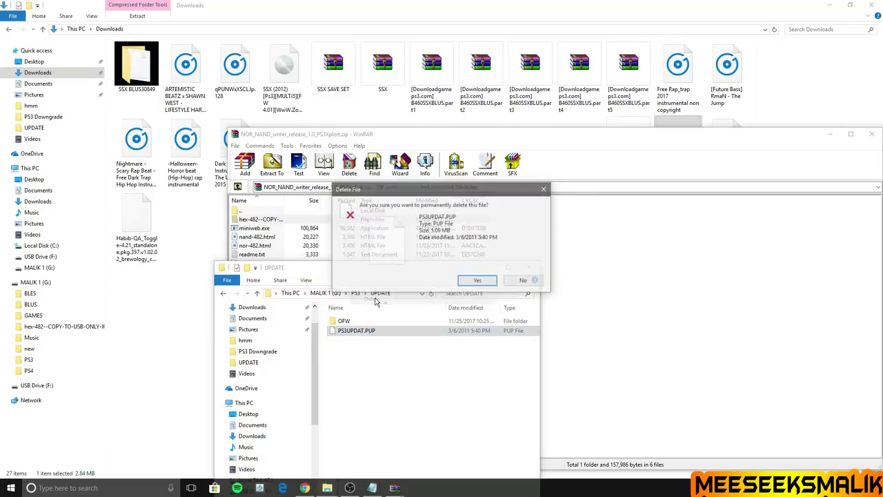
pyautogui.click(477, 281)
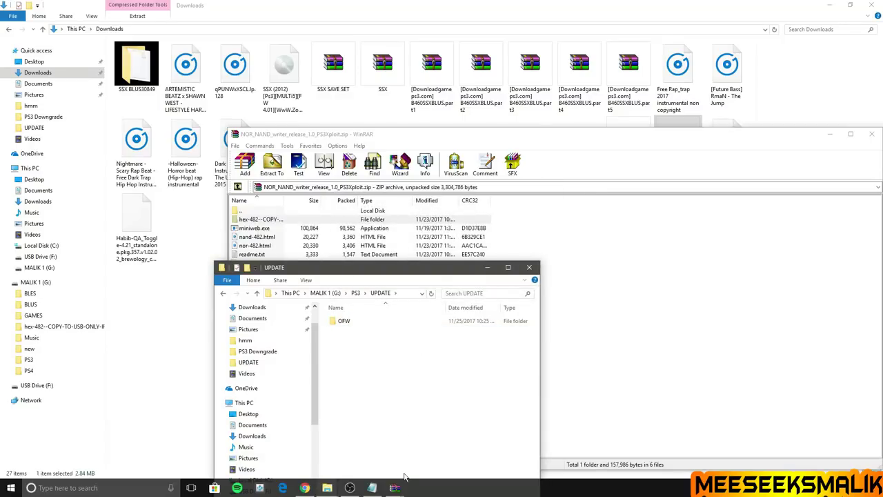
# Copy CEXFERROX482_100.PUP from Downloads into the PS3\UPDATE folder on drive G: and rename the copy PS3UPDAT.PUP
pyautogui.moveTo(327, 487)
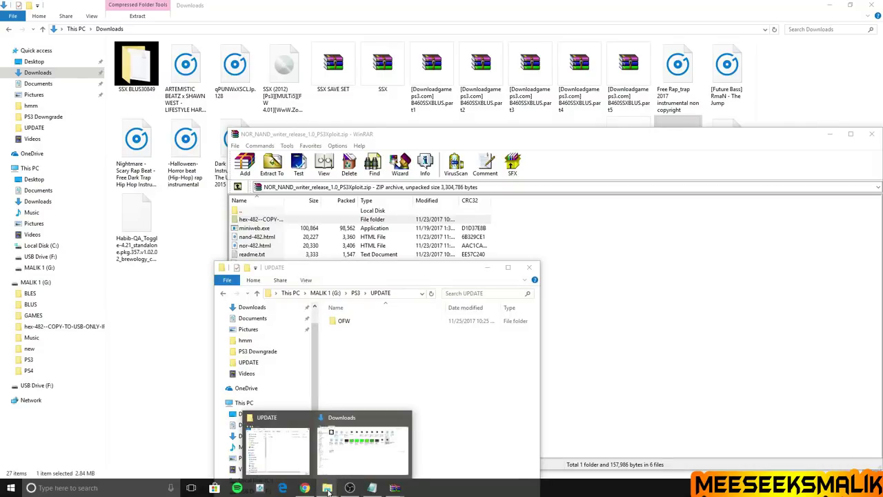
pyautogui.click(363, 407)
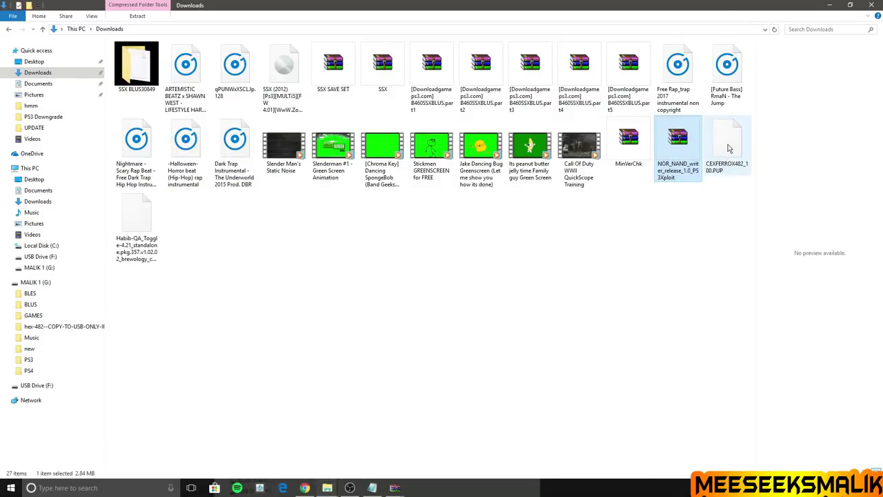
pyautogui.moveTo(728, 148); pyautogui.dragTo(350, 362)
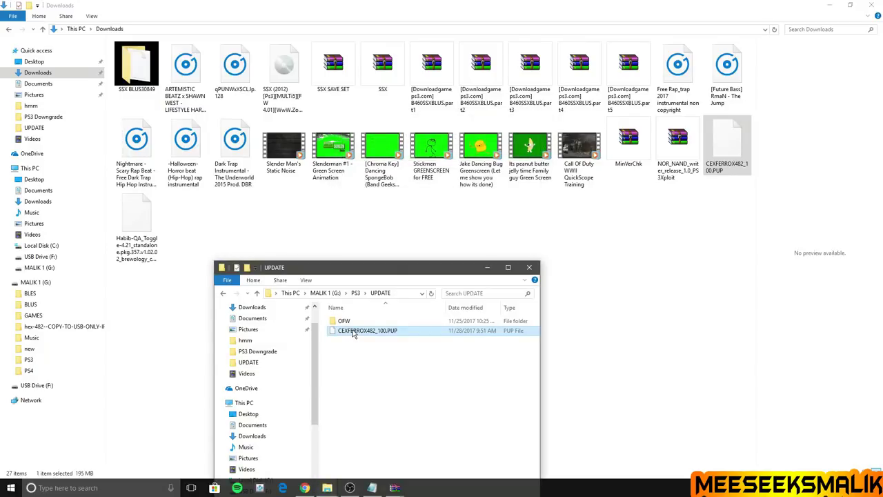
pyautogui.click(355, 331)
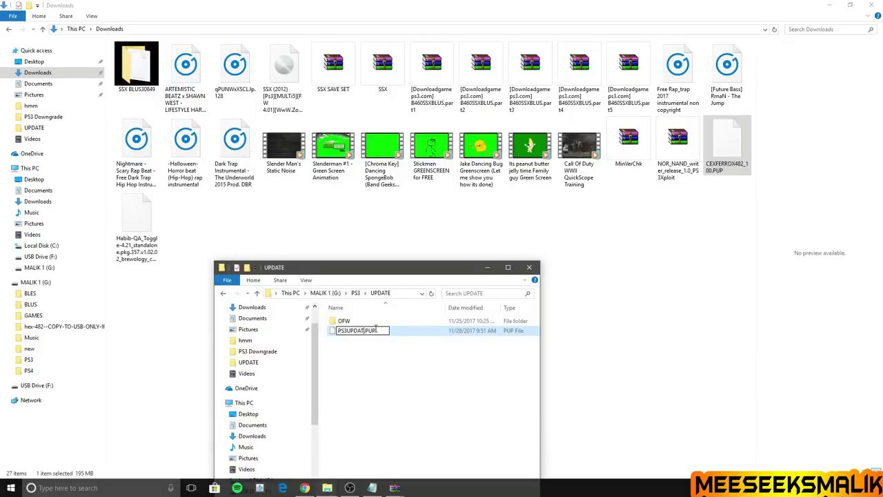
pyautogui.click(365, 357)
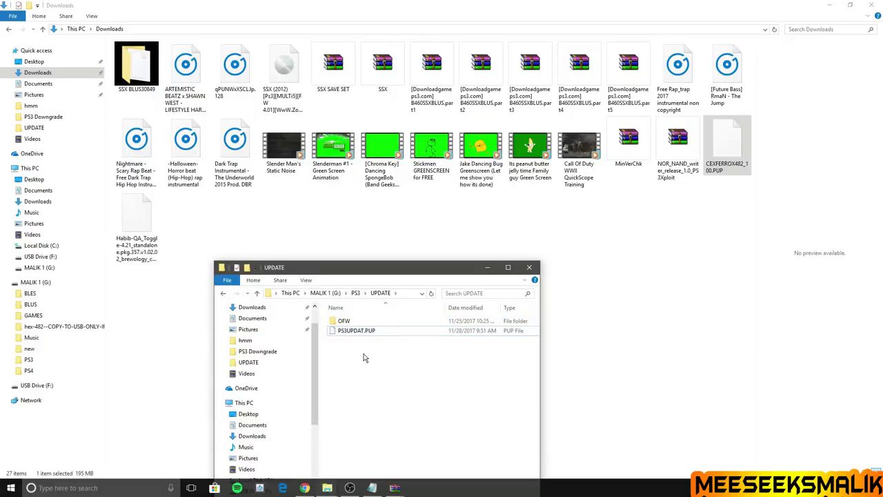
# Copy the Habib-QA_Toggle-4.21_standalone package from Downloads to the root of drive G:
pyautogui.press('BackSpace')
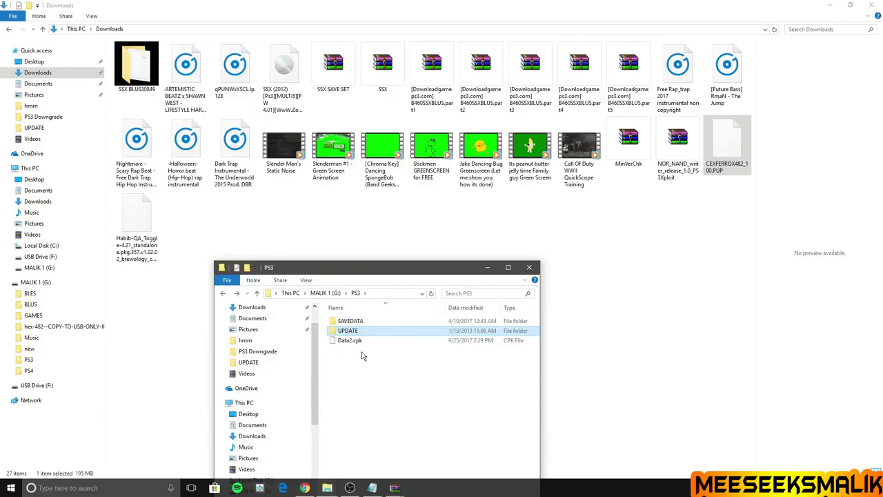
pyautogui.press('BackSpace')
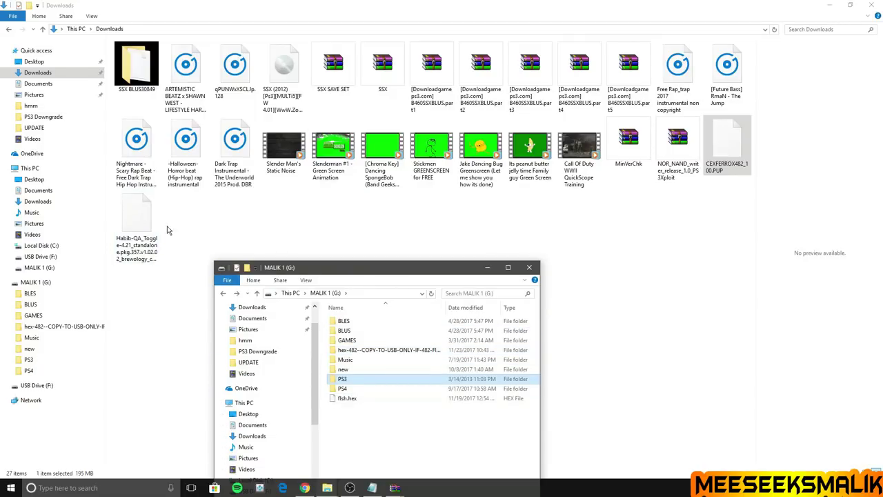
pyautogui.moveTo(140, 236); pyautogui.dragTo(359, 416)
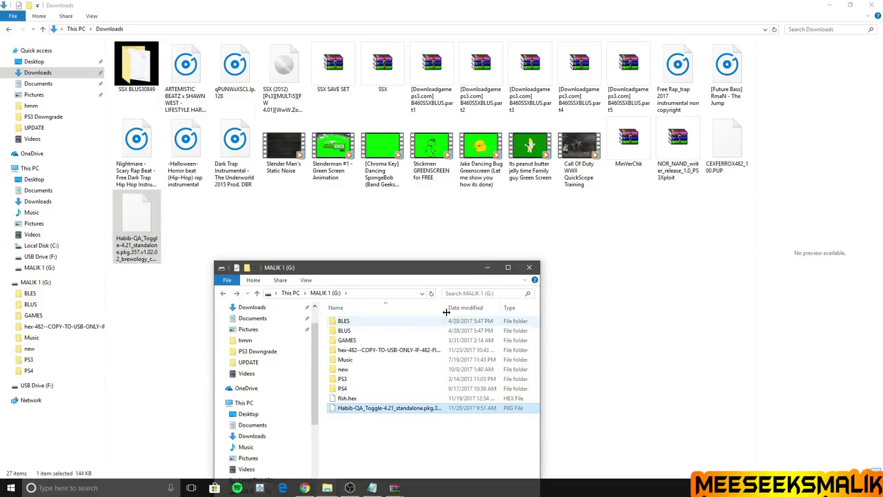
# Close both File Explorer windows and the WinRAR archive window
pyautogui.click(527, 268)
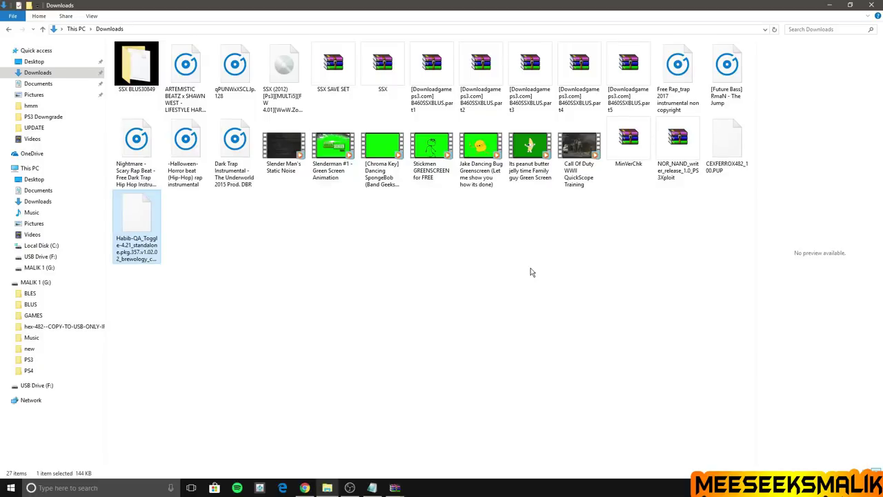
pyautogui.click(871, 5)
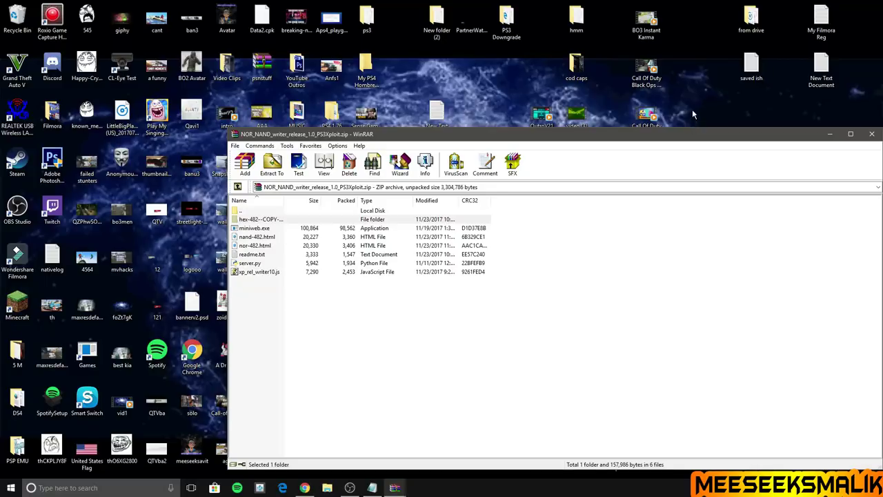
pyautogui.click(871, 133)
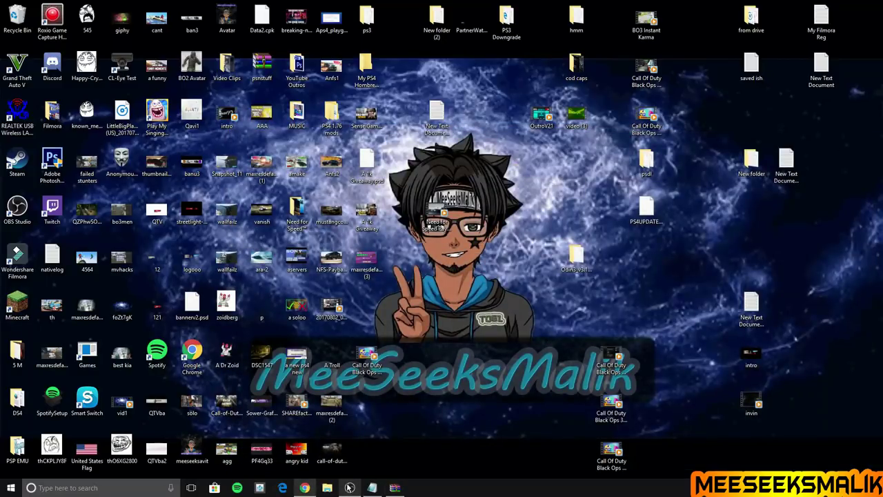
pyautogui.click(359, 447)
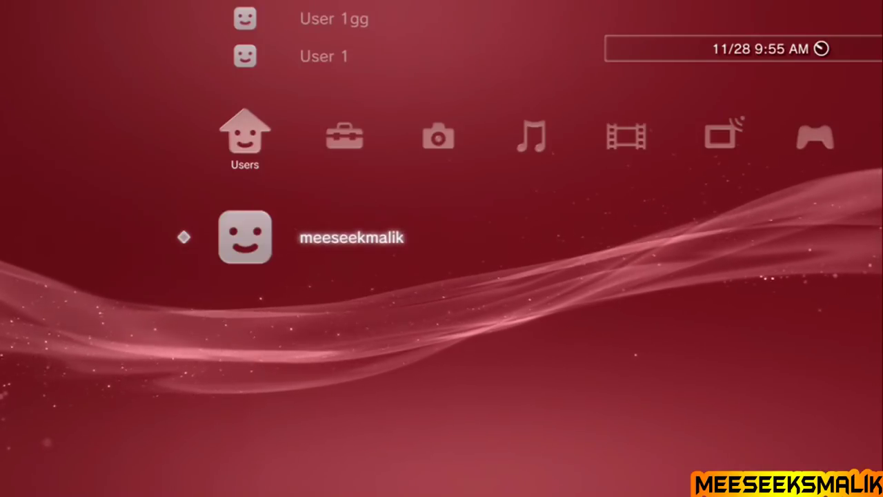
# Check the USB Device (Cruzer Blade) entry in the PS3's Photo category
pyautogui.press('Right')
pyautogui.press('Right')
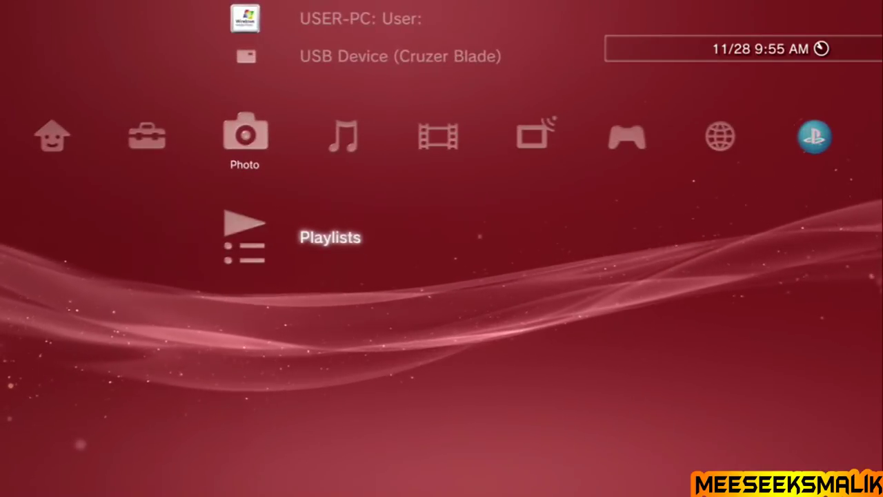
pyautogui.press('Up')
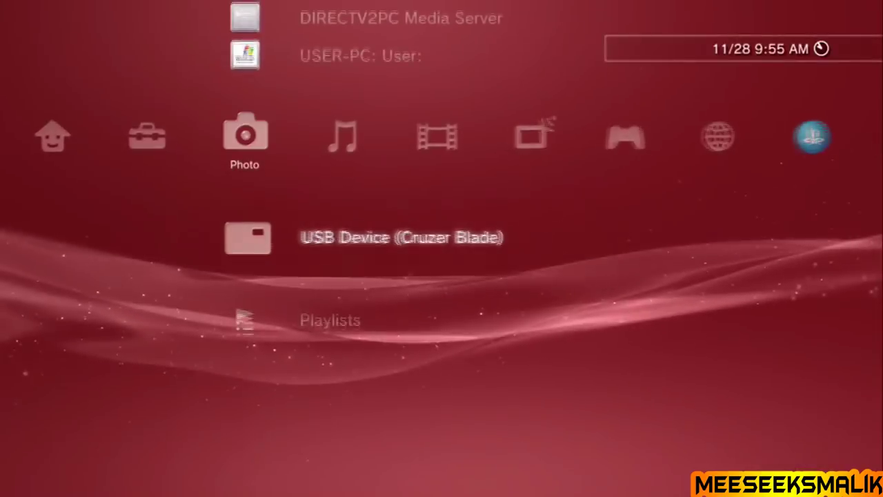
pyautogui.press('Return')
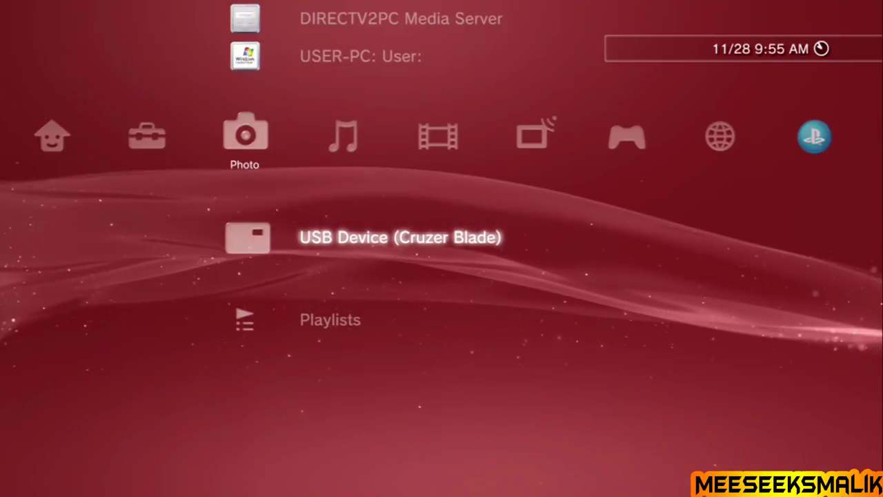
# Launch the Internet Browser from the PS3's Network category
pyautogui.press('Right')
pyautogui.press('Right')
pyautogui.press('Right')
pyautogui.press('Right')
pyautogui.press('Right')
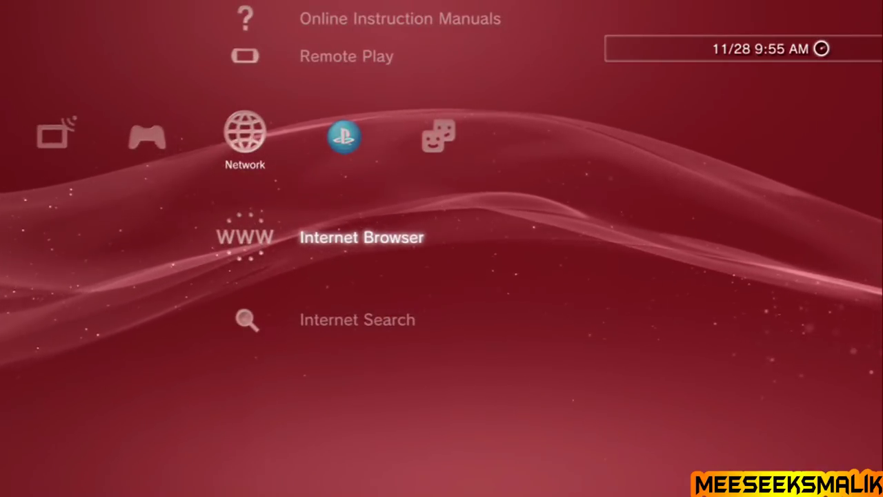
pyautogui.press('Return')
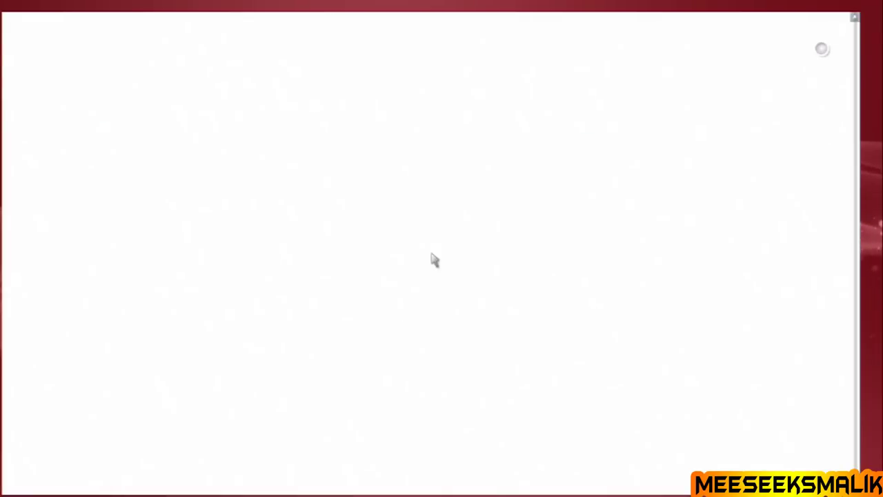
# Set the PS3 browser's home page to a blank page (about:blank) and confirm the setting
pyautogui.press('Menu')
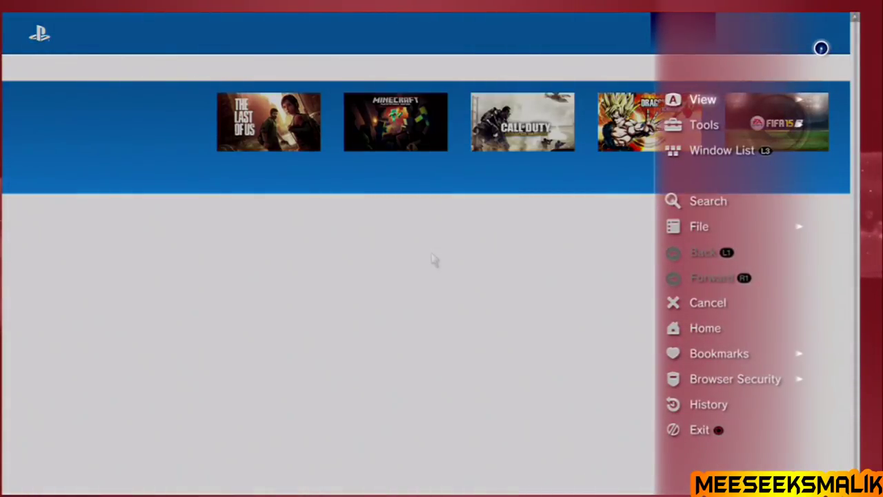
pyautogui.press('Down')
pyautogui.press('Return')
pyautogui.press('Down')
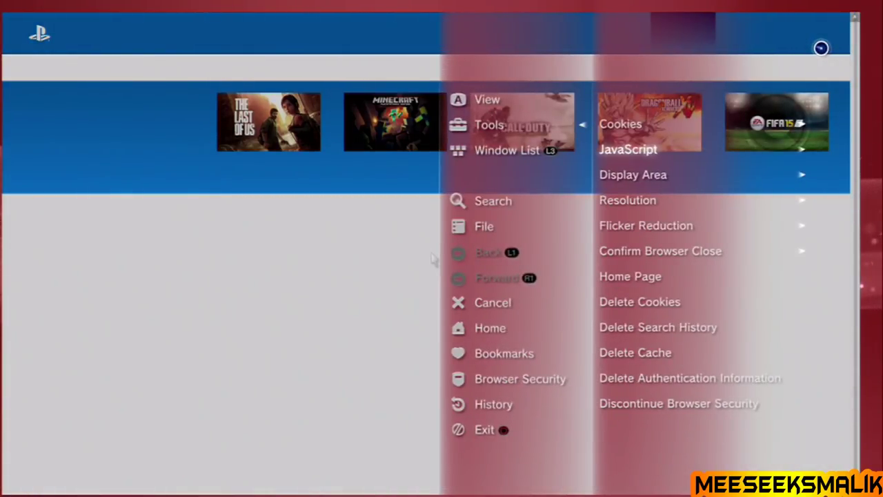
pyautogui.press('Down')
pyautogui.press('Down')
pyautogui.press('Down')
pyautogui.press('Down')
pyautogui.press('Down')
pyautogui.press('Return')
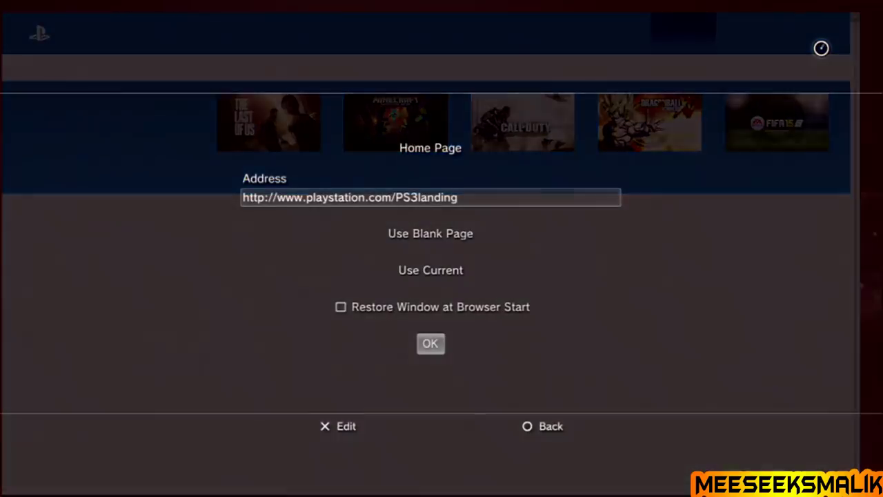
pyautogui.press('Down')
pyautogui.press('Down')
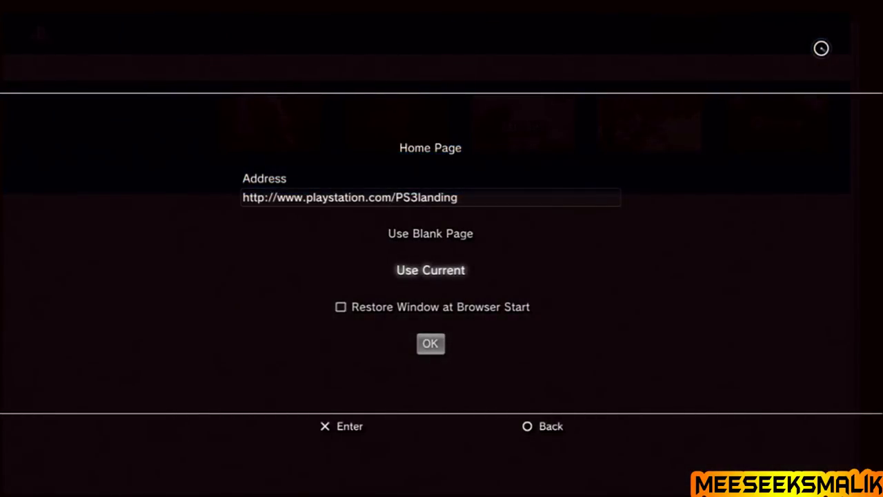
pyautogui.press('Up')
pyautogui.press('Return')
pyautogui.press('Down')
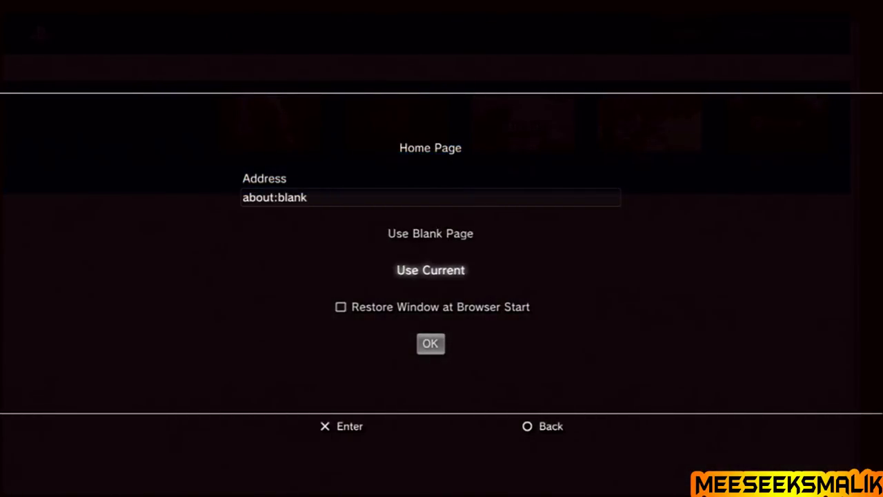
pyautogui.press('Down')
pyautogui.press('Down')
pyautogui.press('Return')
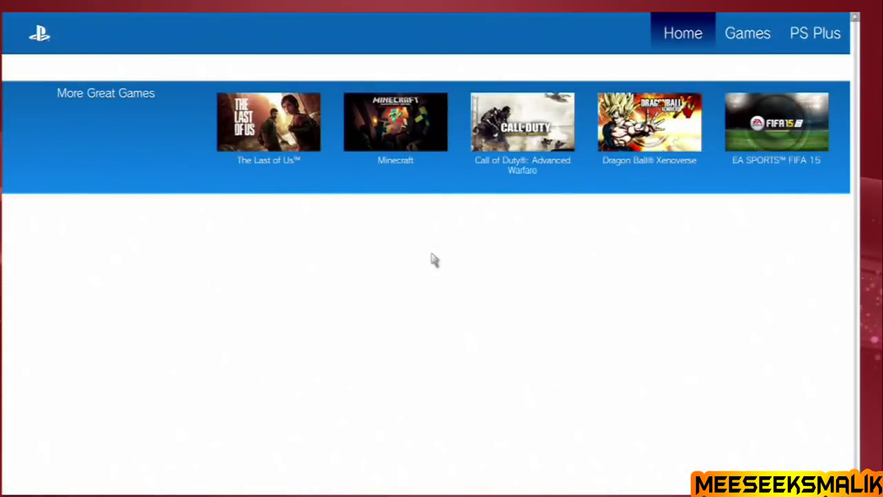
# Keep the PS3 browser open, then delete its cache and confirm the deletion
pyautogui.press('Escape')
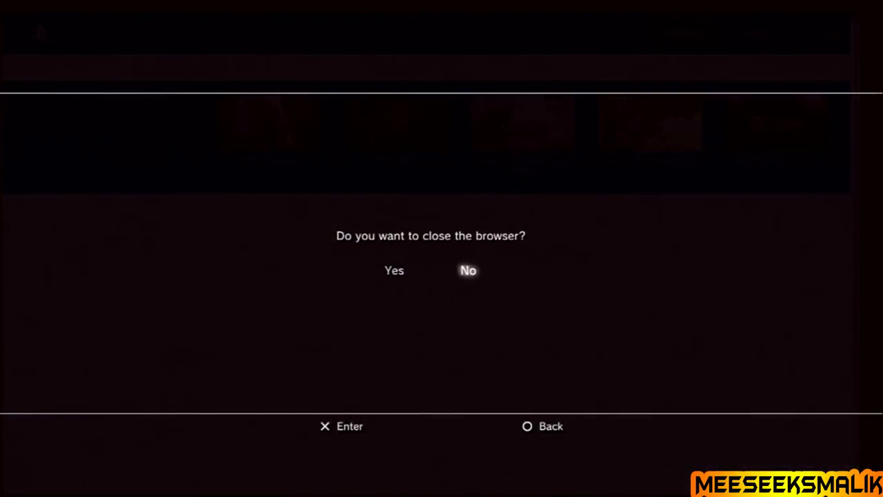
pyautogui.press('Return')
pyautogui.press('Tab')
pyautogui.press('Up')
pyautogui.press('Up')
pyautogui.press('Return')
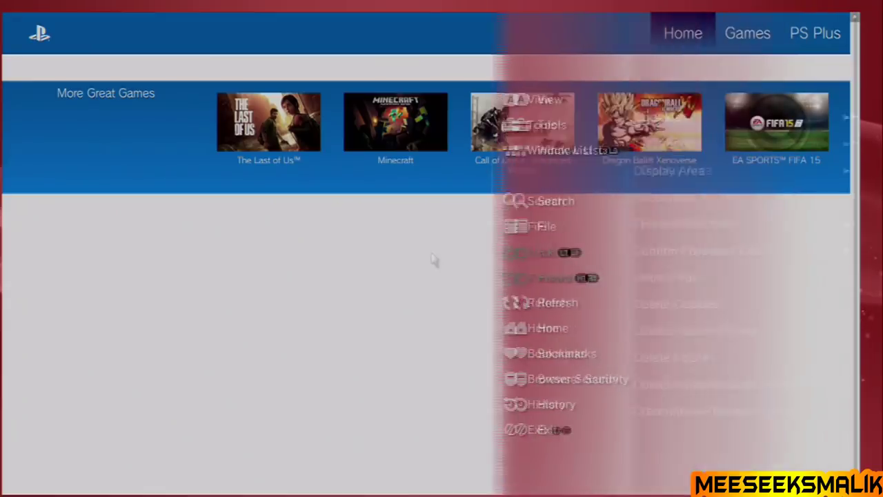
pyautogui.press('Down')
pyautogui.press('Down')
pyautogui.press('Down')
pyautogui.press('Down')
pyautogui.press('Down')
pyautogui.press('Down')
pyautogui.press('Down')
pyautogui.press('Down')
pyautogui.press('Down')
pyautogui.press('Down')
pyautogui.press('Down')
pyautogui.press('Up')
pyautogui.press('Up')
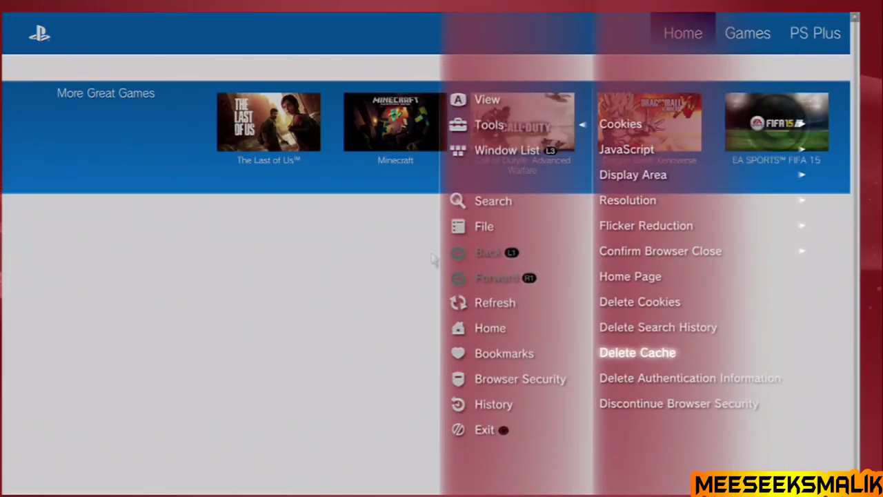
pyautogui.press('Return')
pyautogui.press('Left')
pyautogui.press('Return')
# Delete the PS3 browser's cookies and confirm the deletion
pyautogui.press('Tab')
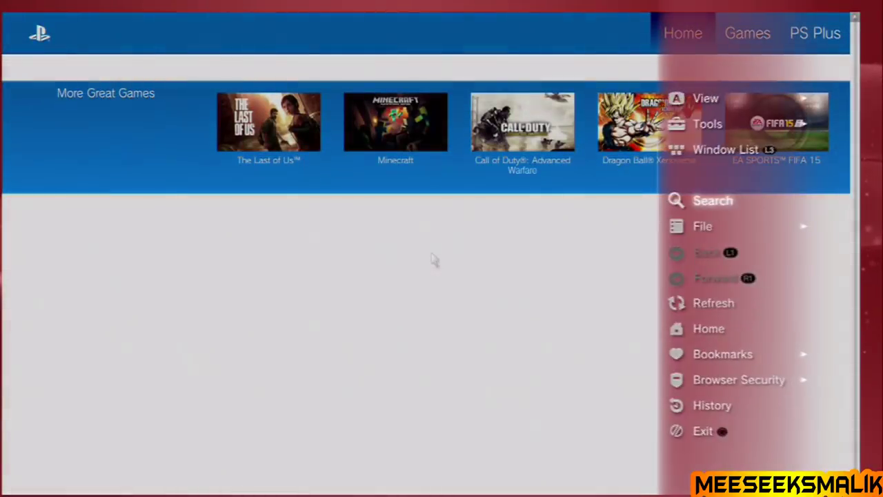
pyautogui.press('Up')
pyautogui.press('Up')
pyautogui.press('Down')
pyautogui.press('Return')
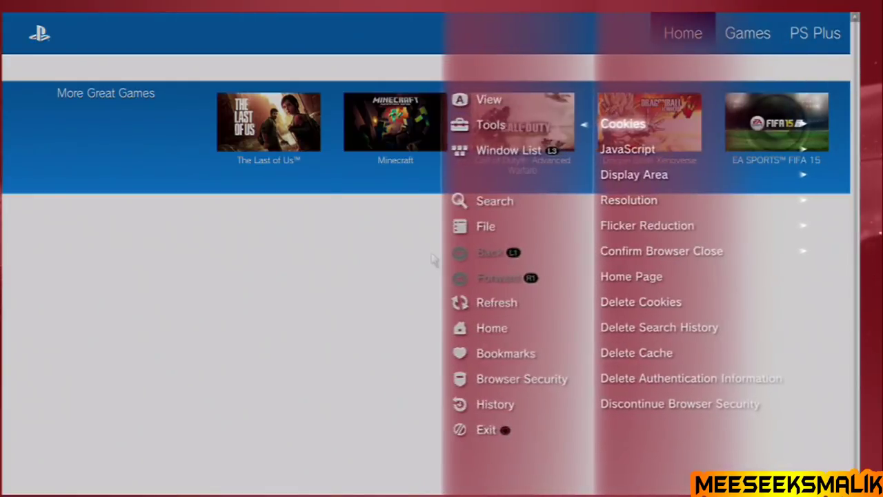
pyautogui.press('Down')
pyautogui.press('Down')
pyautogui.press('Down')
pyautogui.press('Down')
pyautogui.press('Down')
pyautogui.press('Down')
pyautogui.press('Down')
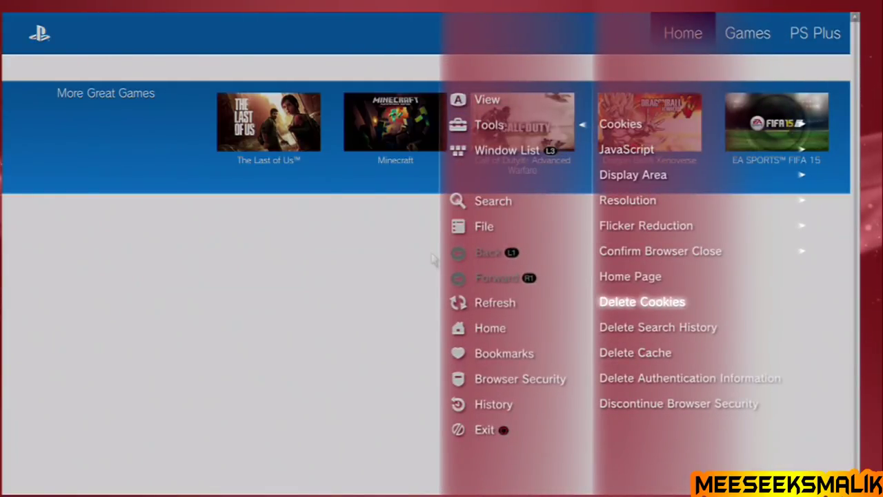
pyautogui.press('Up')
pyautogui.press('Down')
pyautogui.press('Return')
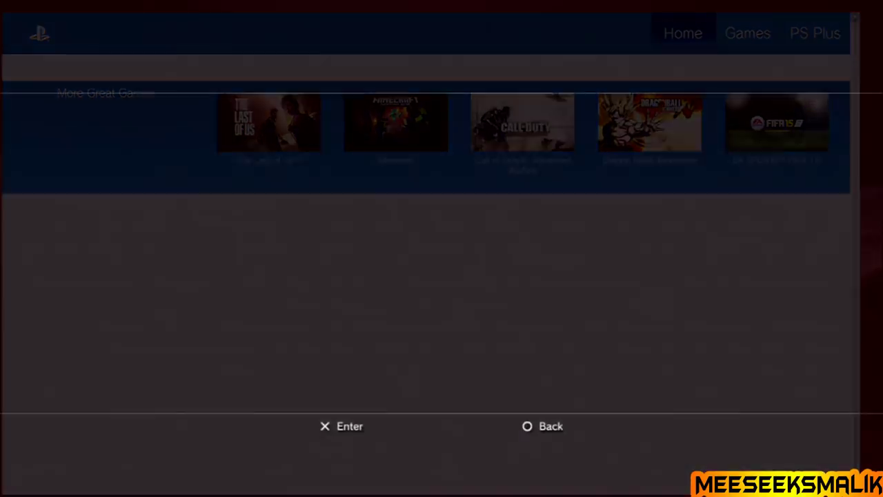
pyautogui.press('Return')
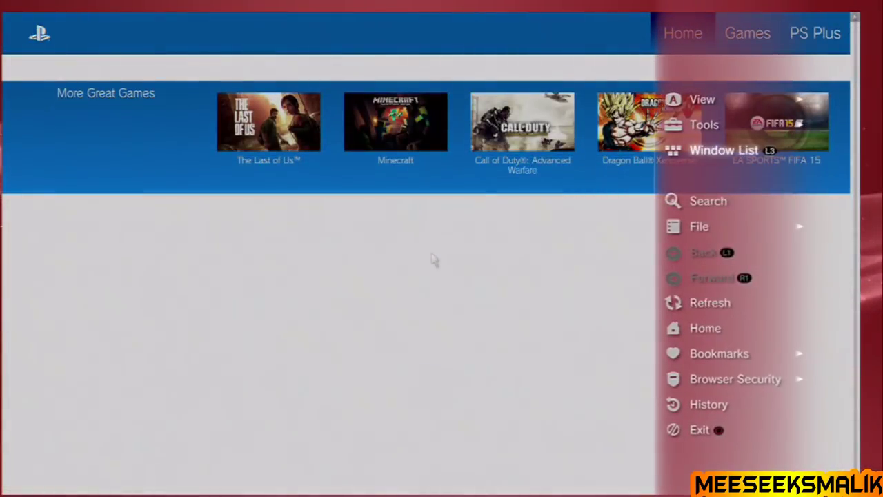
# Review the browser's options for deleting cookies, search history, cache and authentication information
pyautogui.press('Return')
pyautogui.press('Down')
pyautogui.press('Down')
pyautogui.press('Down')
pyautogui.press('Down')
pyautogui.press('Down')
pyautogui.press('Down')
pyautogui.press('Down')
pyautogui.press('Down')
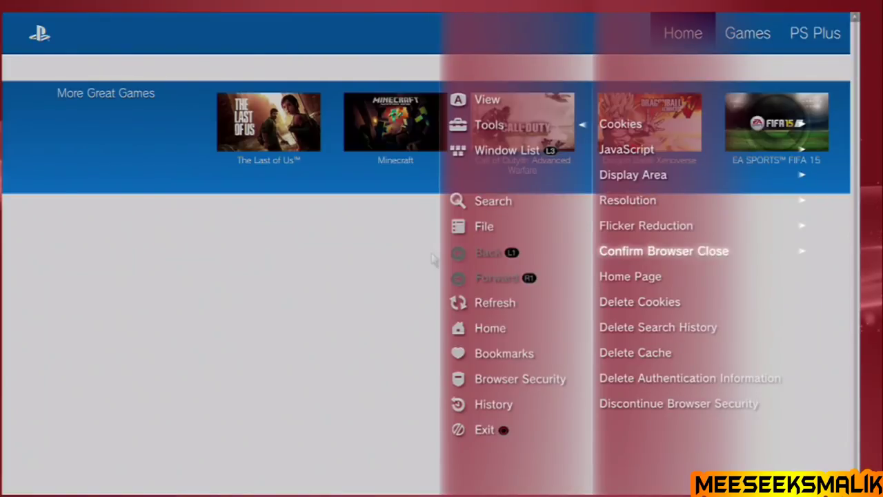
pyautogui.press('Up')
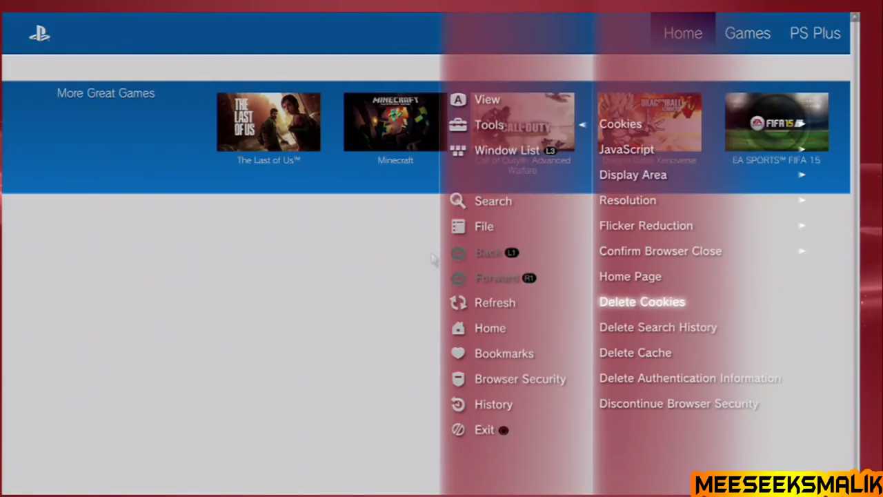
pyautogui.press('Down')
pyautogui.press('Down')
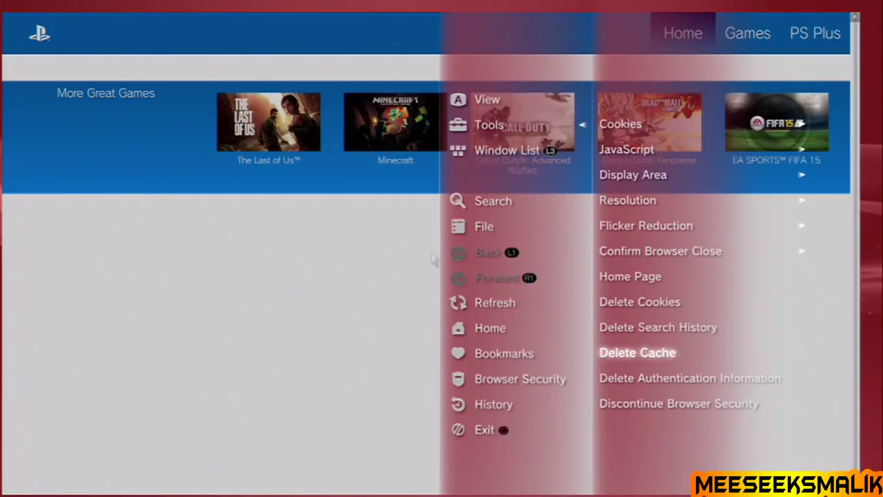
pyautogui.press('Up')
pyautogui.press('Down')
pyautogui.press('Down')
pyautogui.press('Down')
# Close the browser and relaunch it from the PS3's Network category
pyautogui.press('Escape')
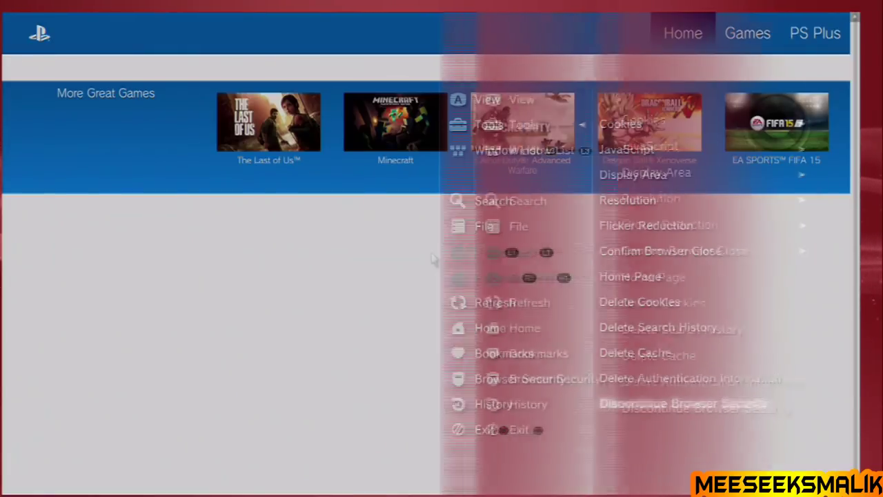
pyautogui.press('Escape')
pyautogui.press('Return')
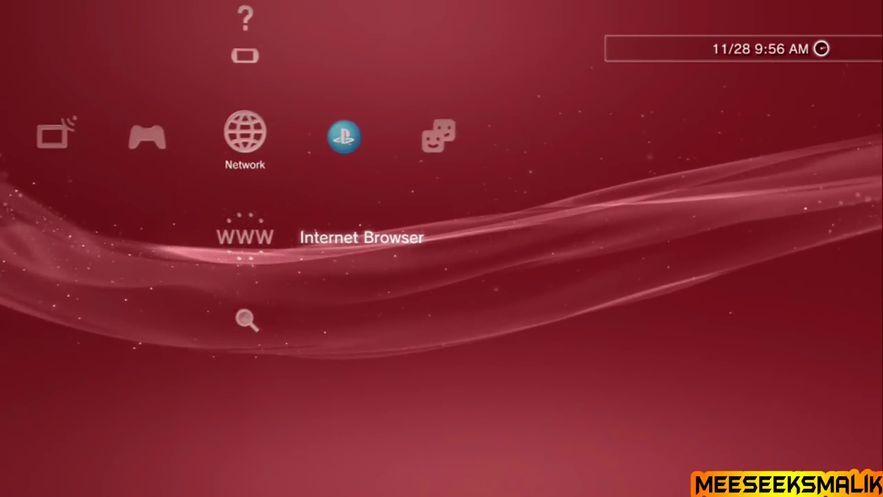
pyautogui.press('Return')
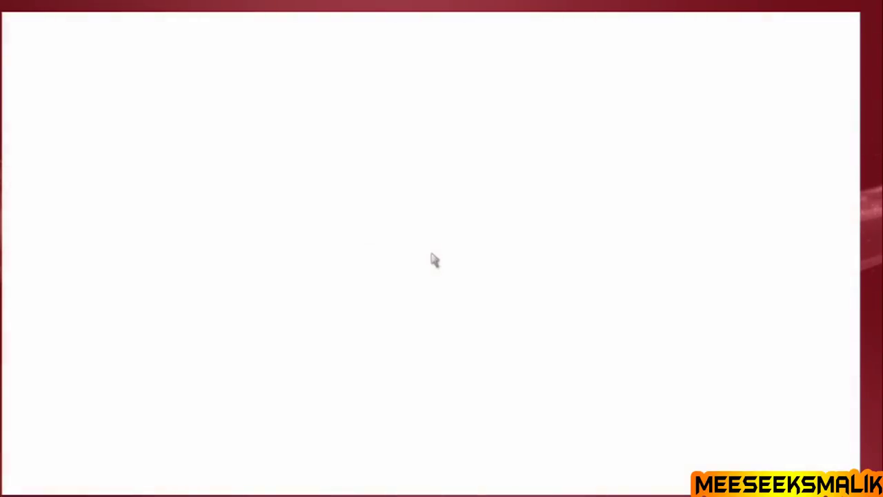
# Clear about:blank from the browser's address entry and enter redthetrainer instead
pyautogui.press('Return')
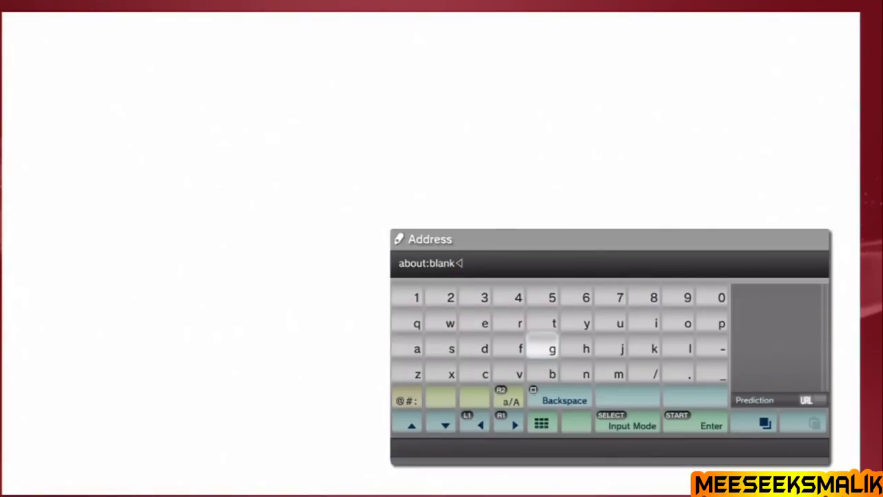
pyautogui.press('BackSpace')
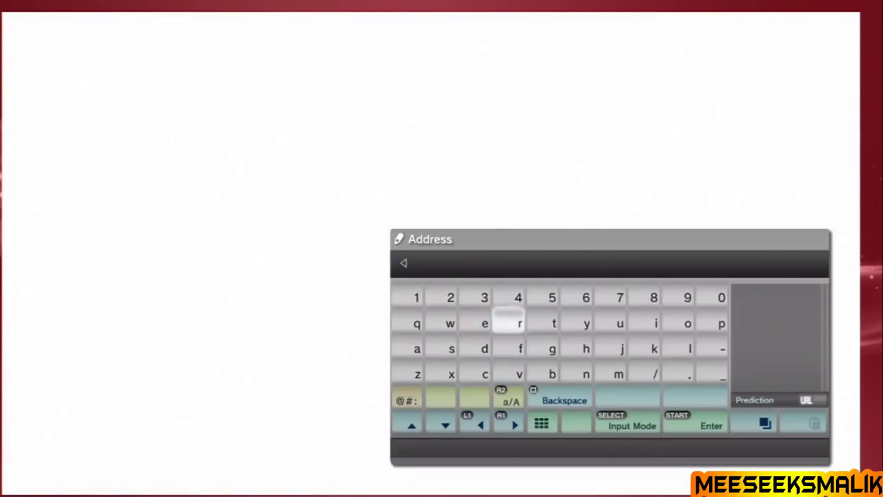
pyautogui.write('red')
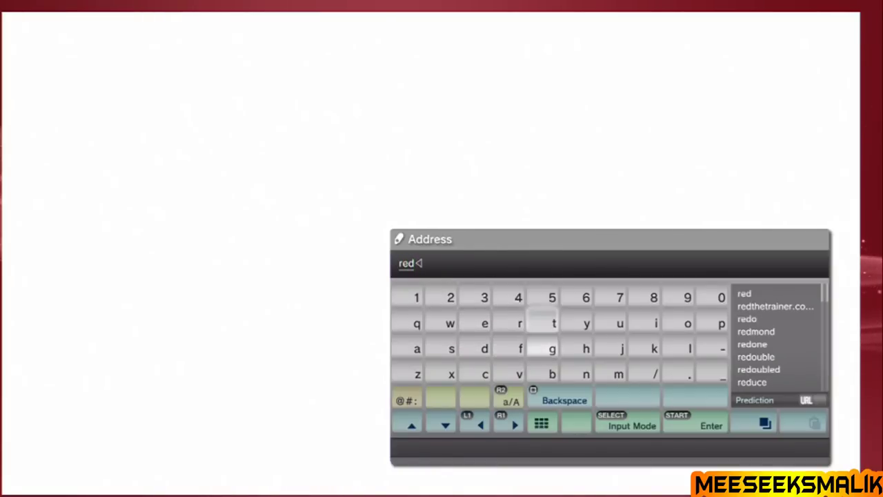
pyautogui.write('thetr')
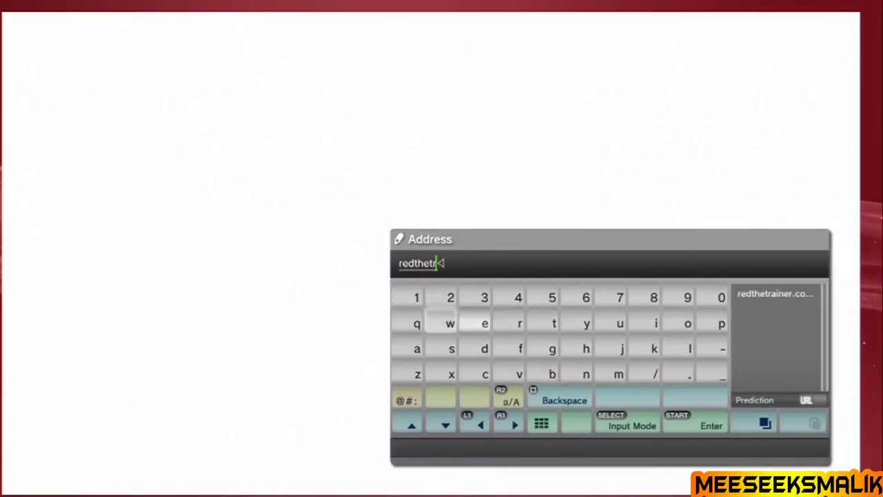
pyautogui.press('Left')
pyautogui.press('Down')
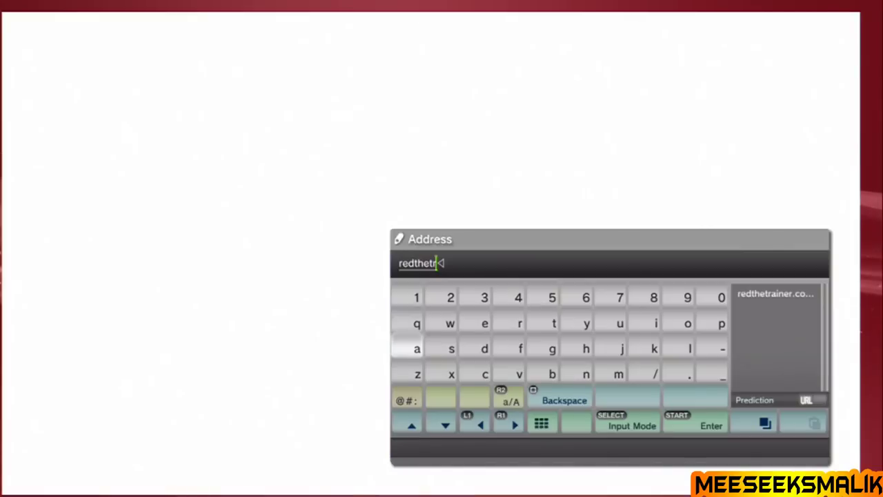
pyautogui.write('ai')
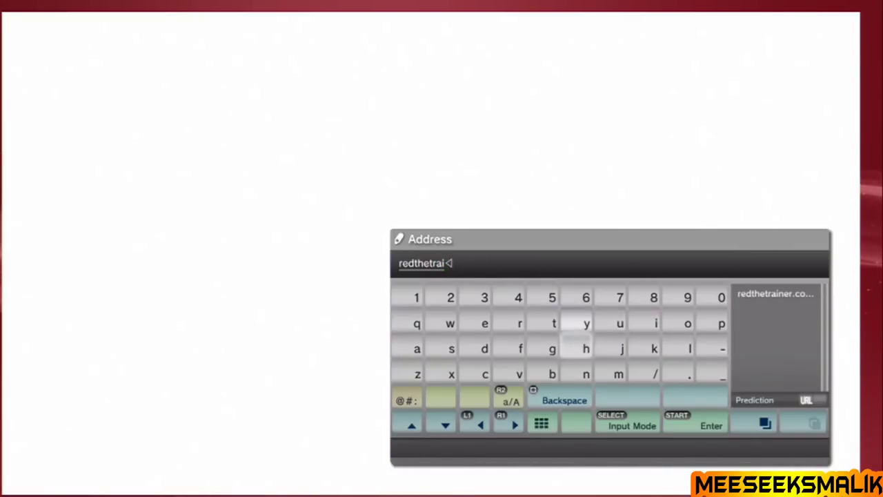
pyautogui.write('ner')
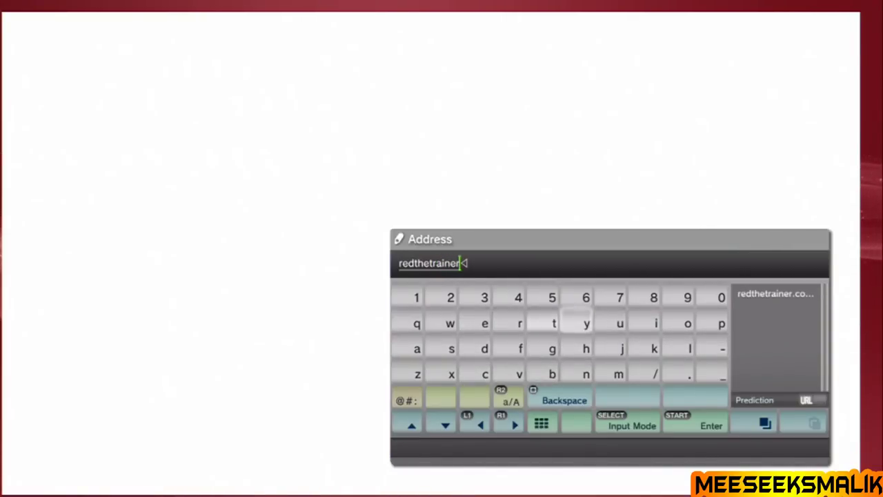
# Append .com to the address so it reads redthetrainer.com
pyautogui.press('Right')
pyautogui.press('Right')
pyautogui.press('Right')
pyautogui.press('Down')
pyautogui.press('Down')
pyautogui.press('Right')
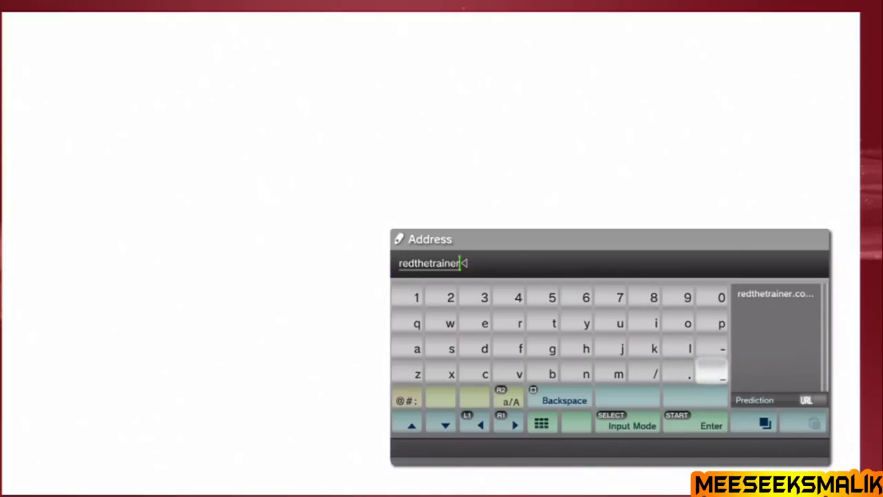
pyautogui.press('Left')
pyautogui.write('.')
pyautogui.press('Left')
pyautogui.press('Left')
pyautogui.press('Left')
pyautogui.press('Left')
pyautogui.press('Left')
pyautogui.press('Left')
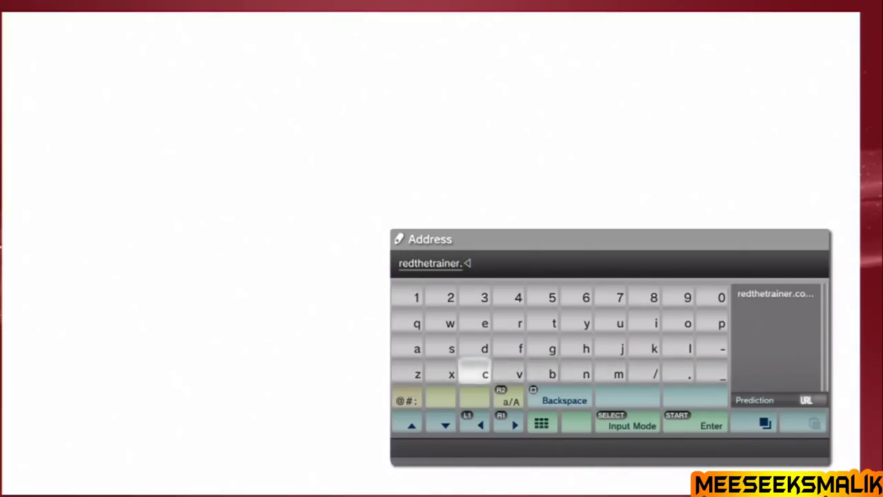
pyautogui.write('c')
pyautogui.press('Right')
pyautogui.press('Right')
pyautogui.press('Right')
pyautogui.press('Right')
pyautogui.press('Right')
pyautogui.press('Right')
pyautogui.press('Up')
pyautogui.press('Up')
pyautogui.write('o')
pyautogui.press('Left')
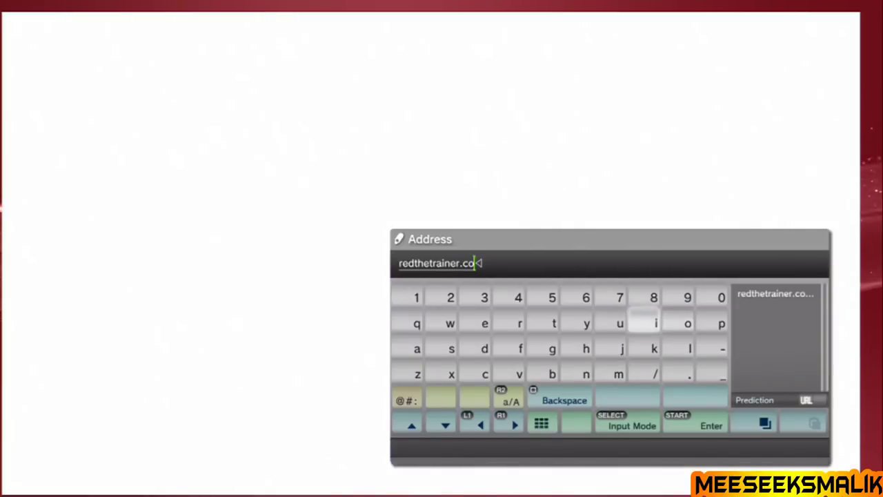
pyautogui.press('Left')
pyautogui.press('Down')
pyautogui.press('Down')
pyautogui.write('m')
pyautogui.press('Right')
pyautogui.press('Right')
pyautogui.press('Right')
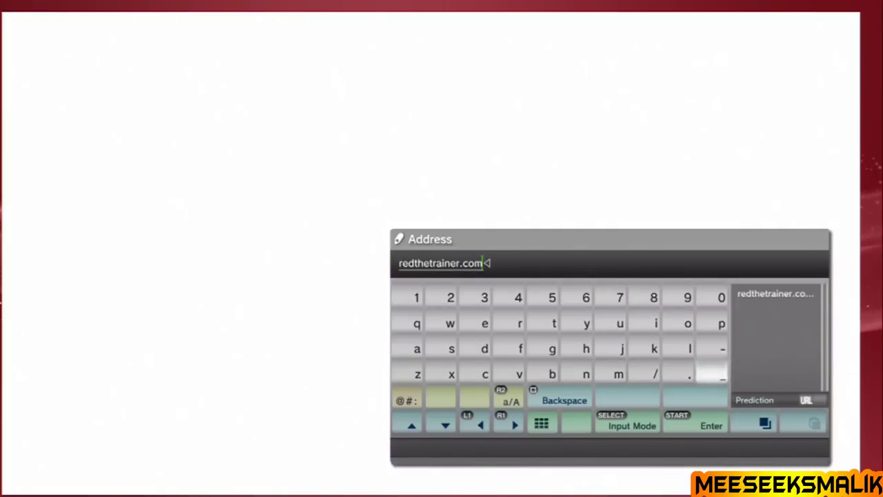
# Accept the predicted redthetrainer.com address and load the page
pyautogui.press('shift')
pyautogui.press('Right')
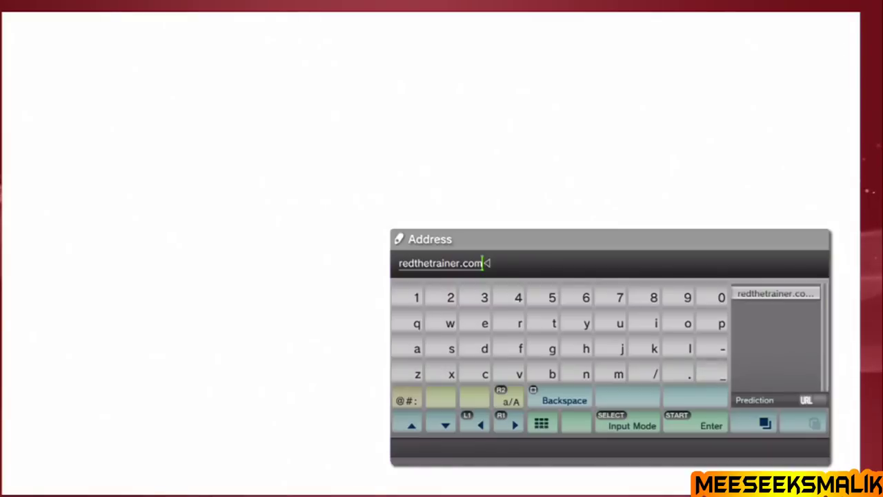
pyautogui.press('Return')
pyautogui.press('Return')
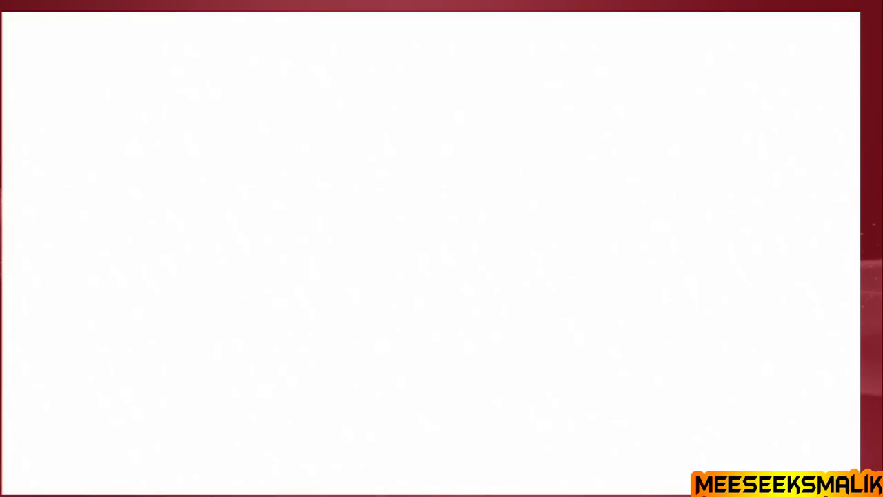
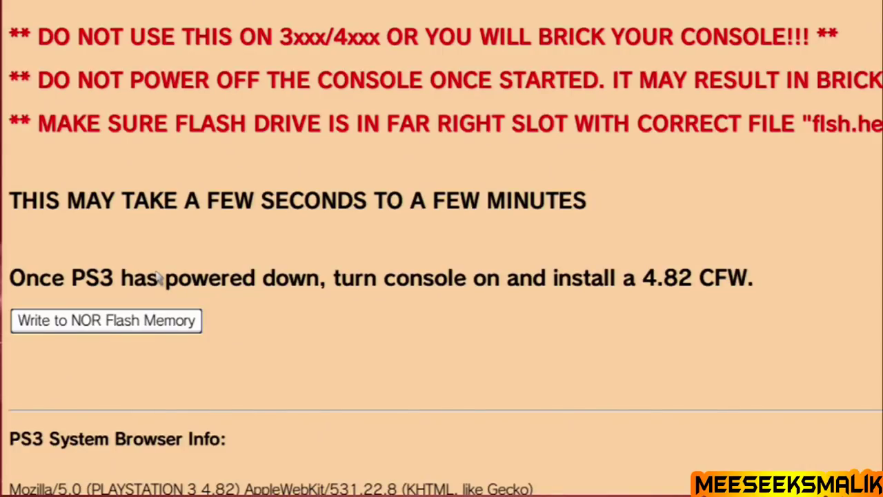
pyautogui.hotkey('ctrl', 'l')
pyautogui.press('Escape')
pyautogui.hotkey('ctrl', 'd')
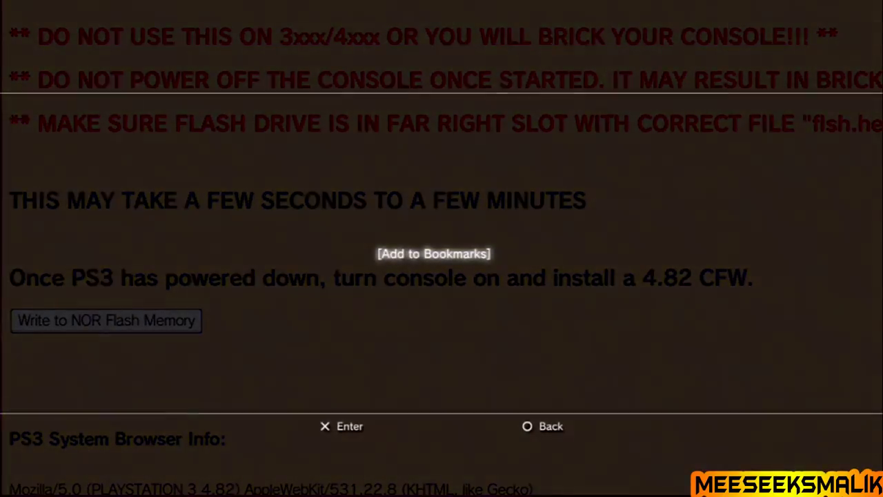
pyautogui.press('Escape')
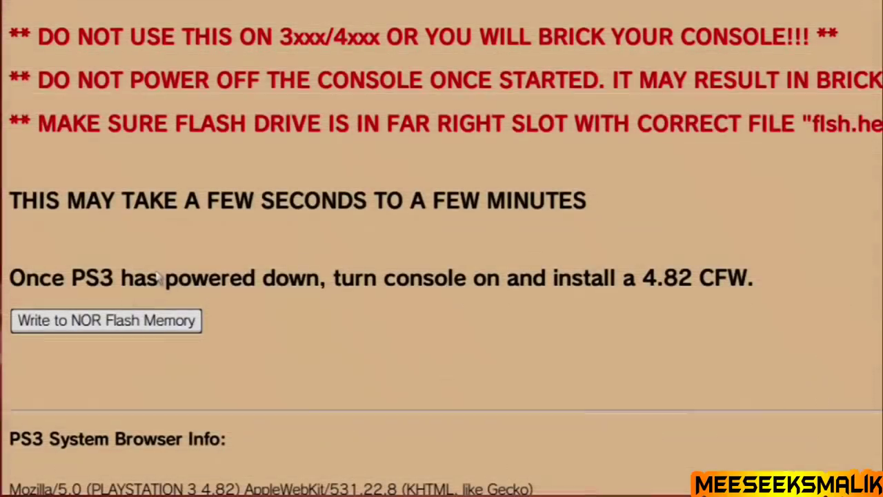
# Close the browser on the flash writer page and launch Internet Browser again
pyautogui.hotkey('ctrl', '-')
pyautogui.press('Escape')
pyautogui.press('Return')
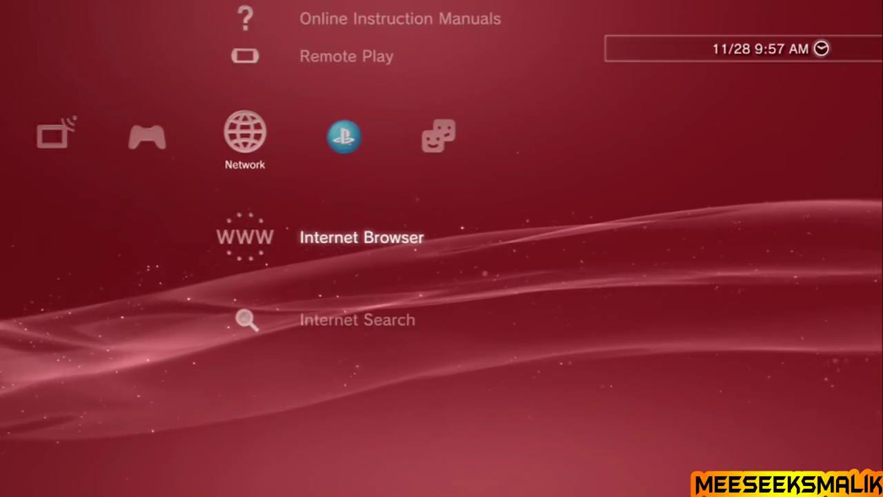
pyautogui.press('Return')
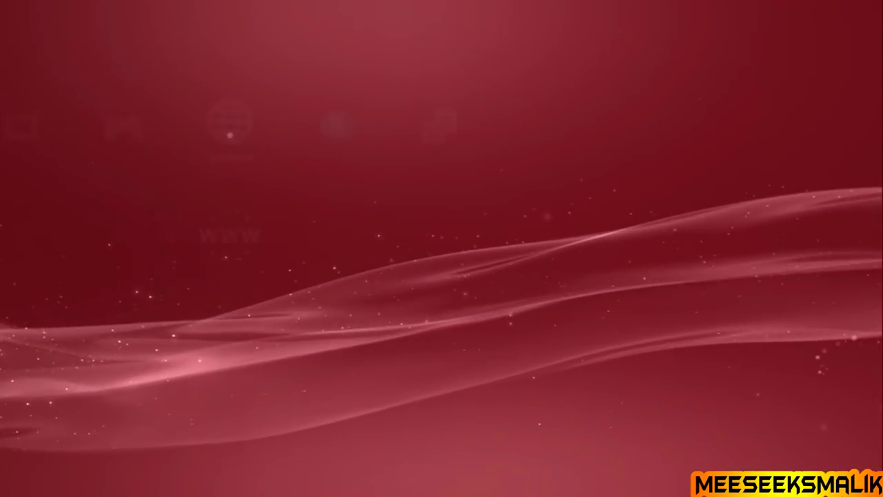
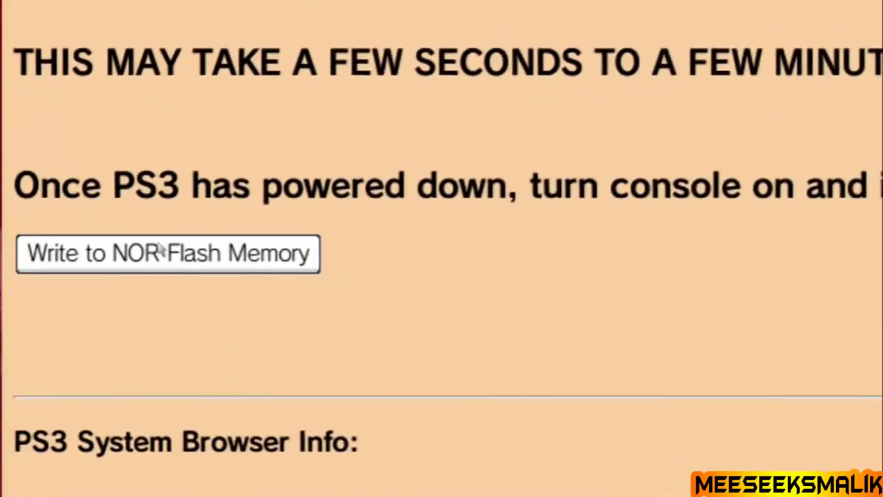
# Start the Write to NOR Flash Memory operation on the flash writer page
pyautogui.scroll(-5, 160, 251)
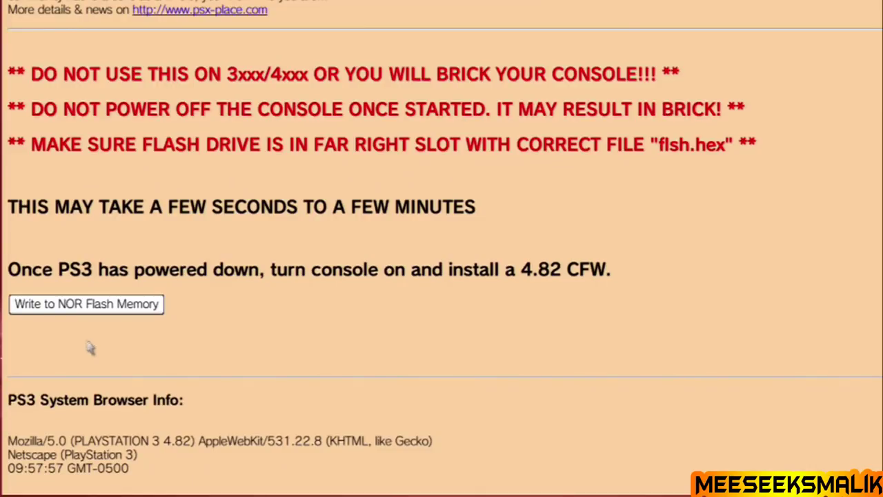
pyautogui.click(87, 310)
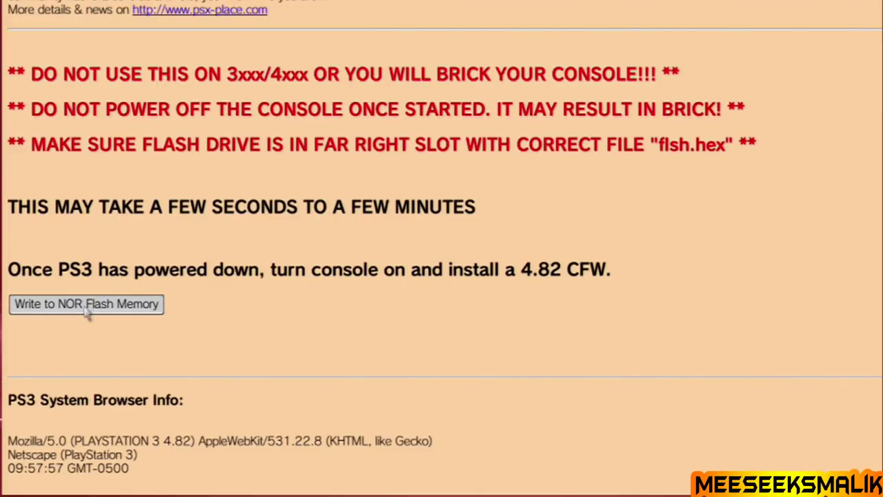
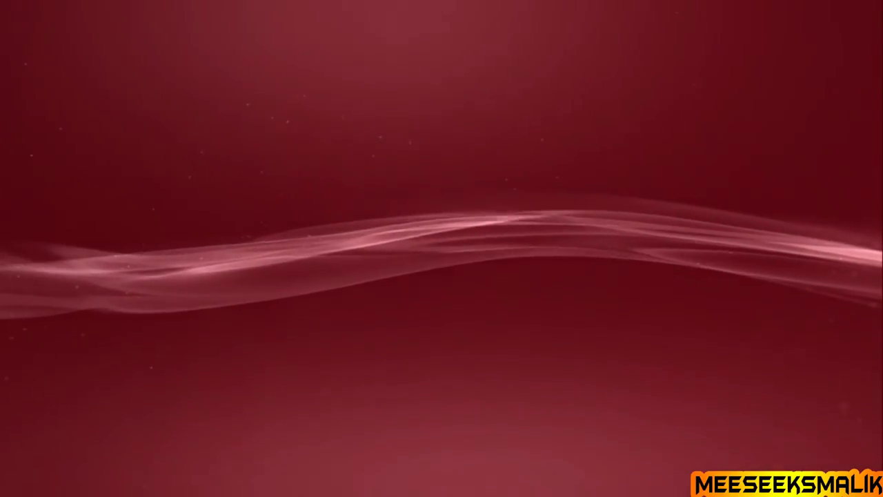
# Log in to the main user account on the console and open System Update
pyautogui.press('Return')
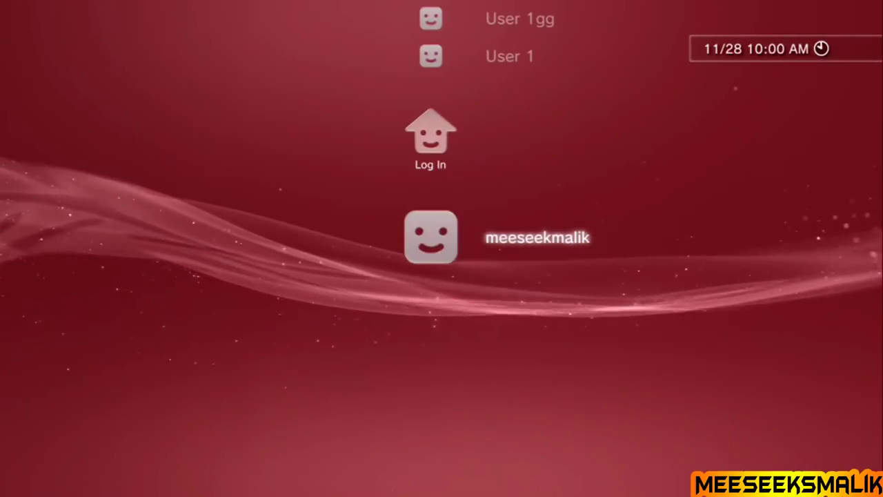
pyautogui.press('Return')
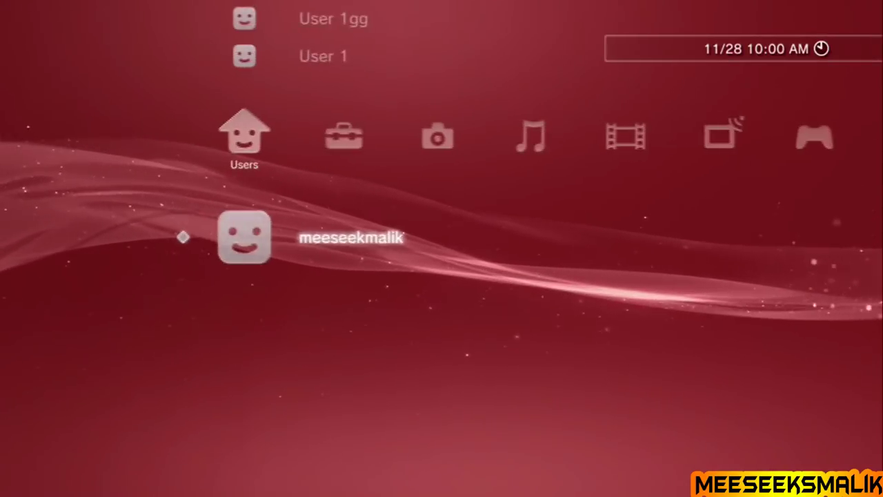
pyautogui.press('Right')
pyautogui.press('Return')
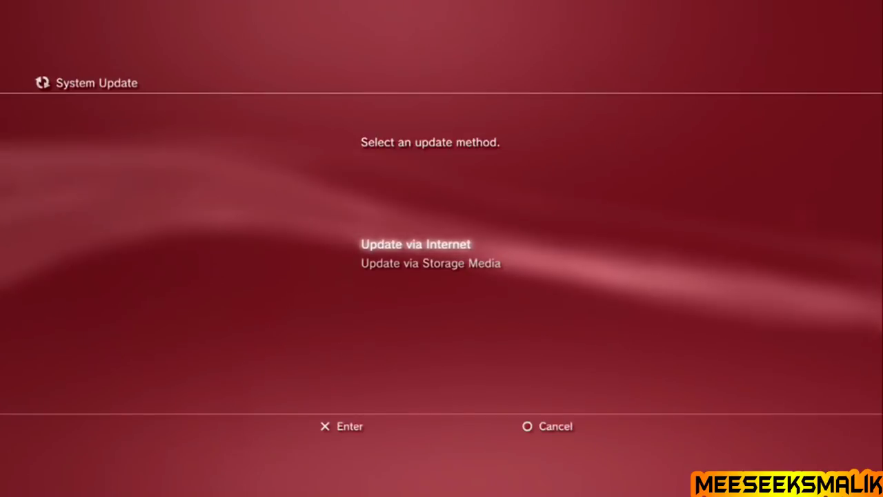
# Choose Update via Storage Media, confirm the 4.82 - Ferrox [1.00] data from the USB device and accept the user agreement
pyautogui.press('Down')
pyautogui.press('Return')
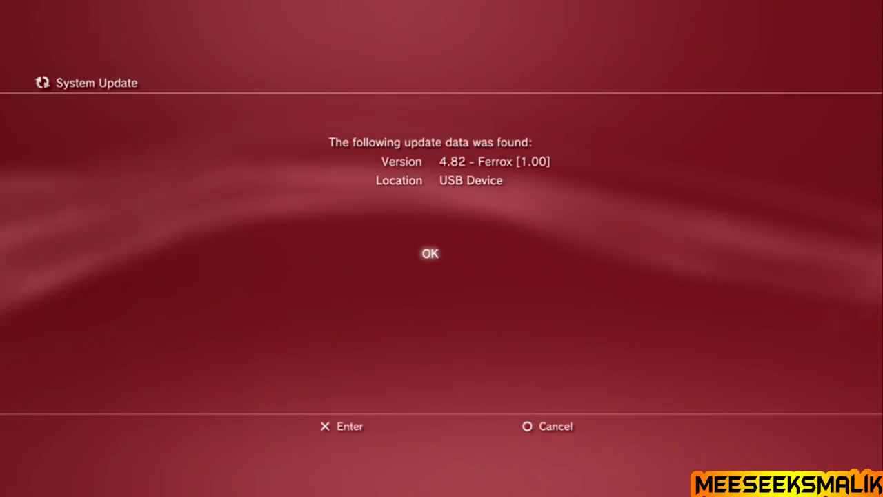
pyautogui.press('Return')
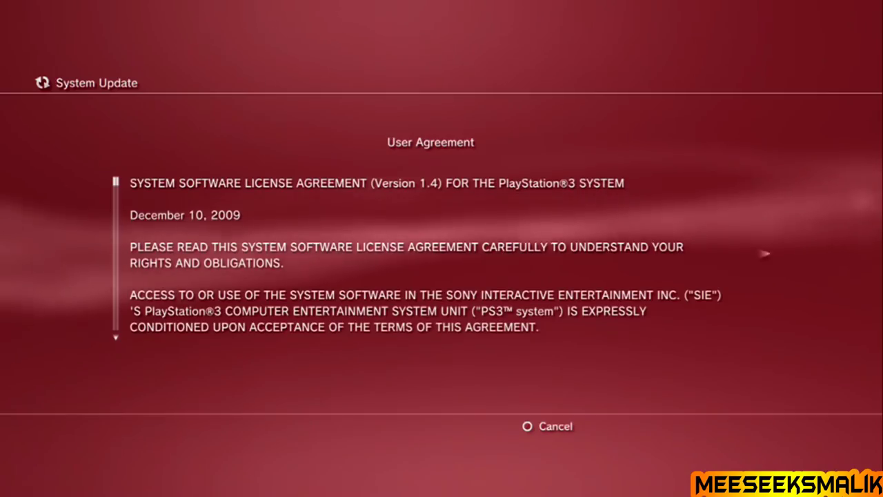
pyautogui.press('Right')
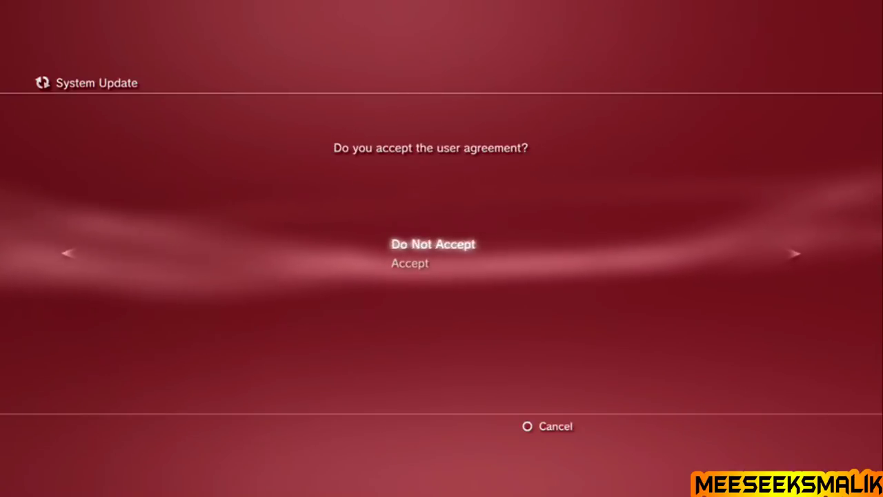
pyautogui.press('Down')
pyautogui.press('Return')
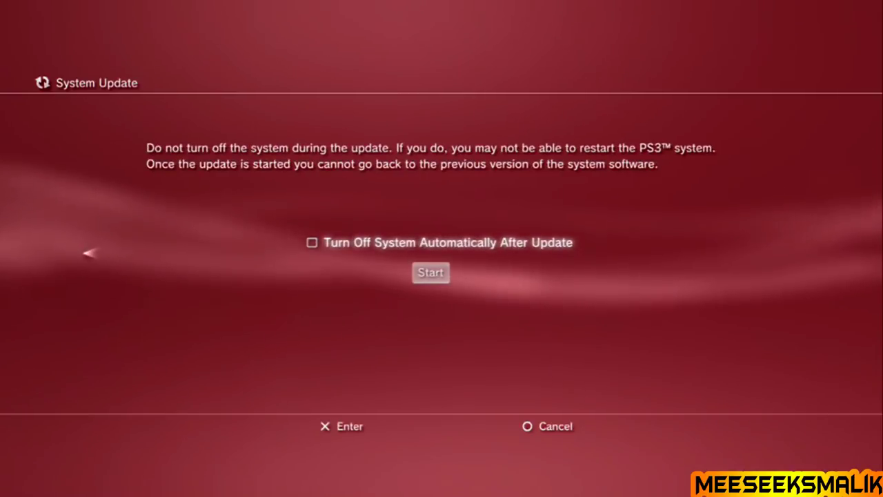
# Enable Turn Off System Automatically After Update and start the system update
pyautogui.press('Down')
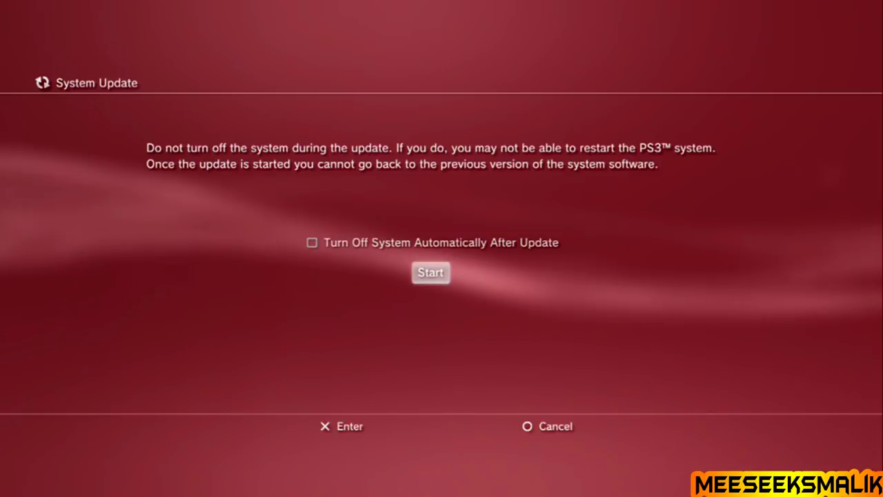
pyautogui.press('Up')
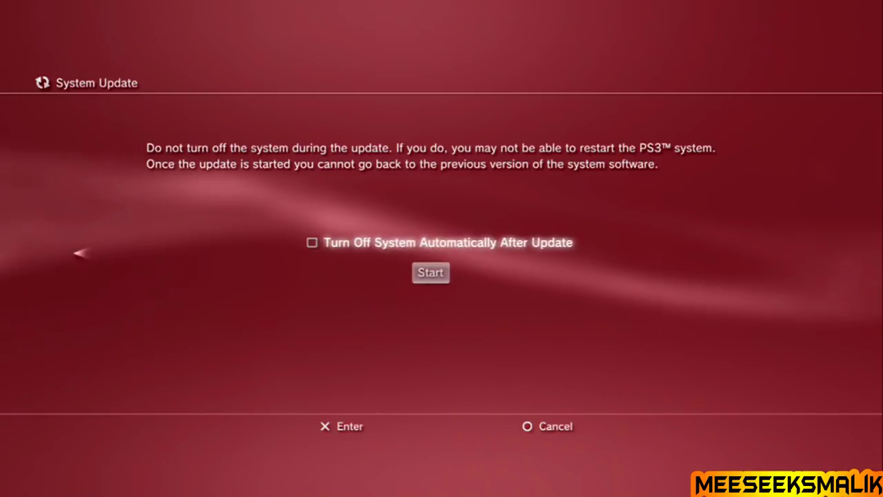
pyautogui.press('Return')
pyautogui.press('Down')
pyautogui.press('Return')
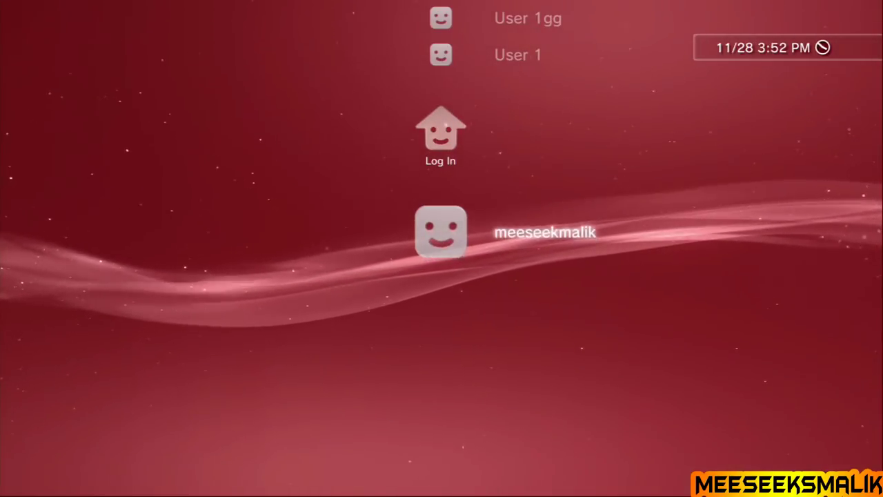
# Log in to the main user account and go to Install Package Files in the Game category
pyautogui.press('Return')
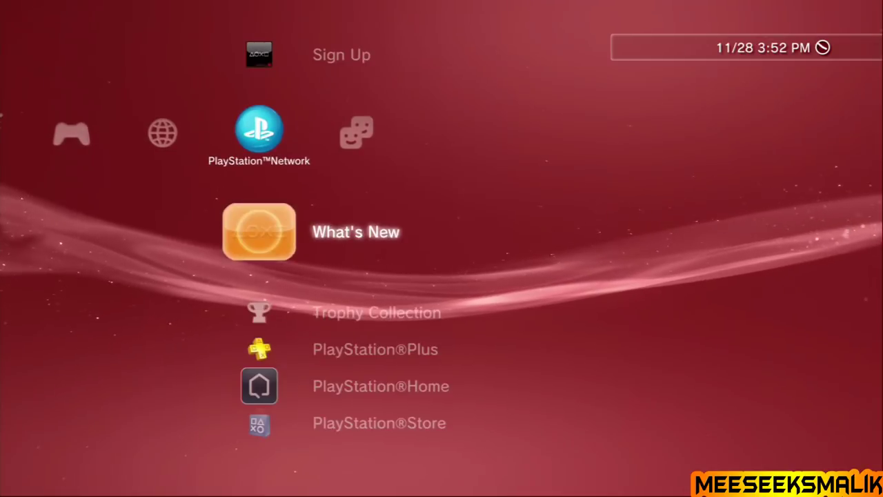
pyautogui.press('Left')
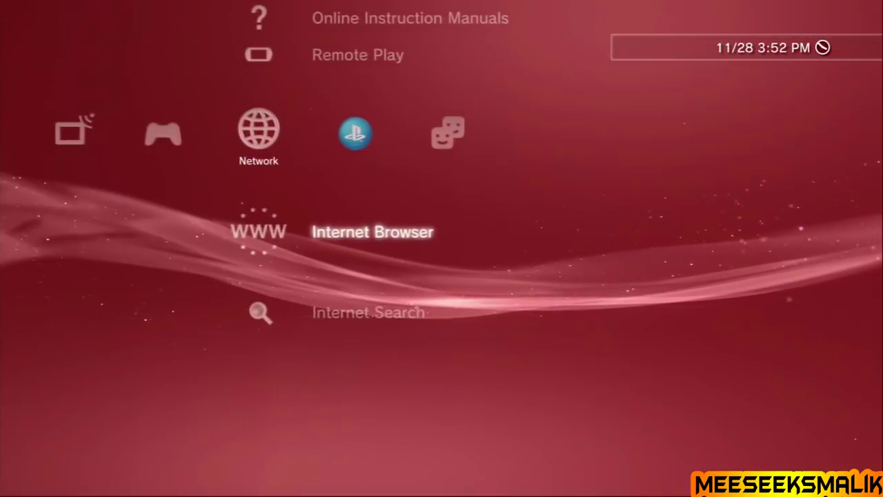
pyautogui.press('Left')
pyautogui.press('Up')
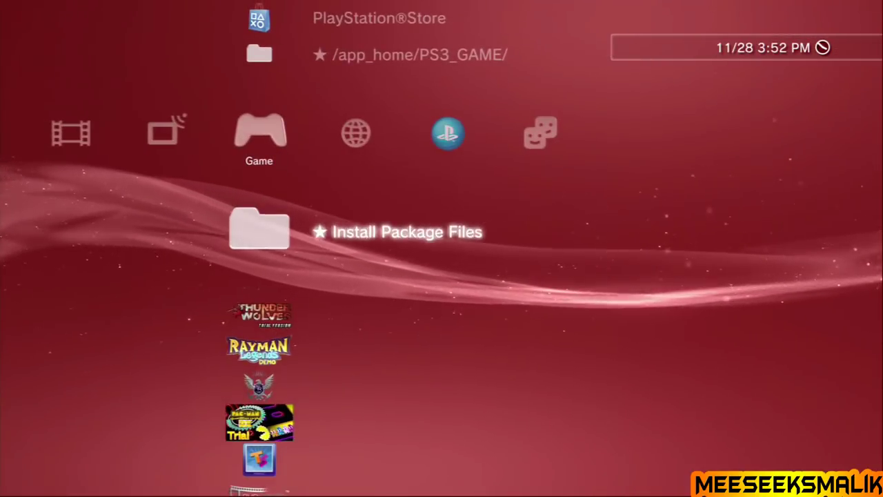
pyautogui.press('Up')
pyautogui.press('Down')
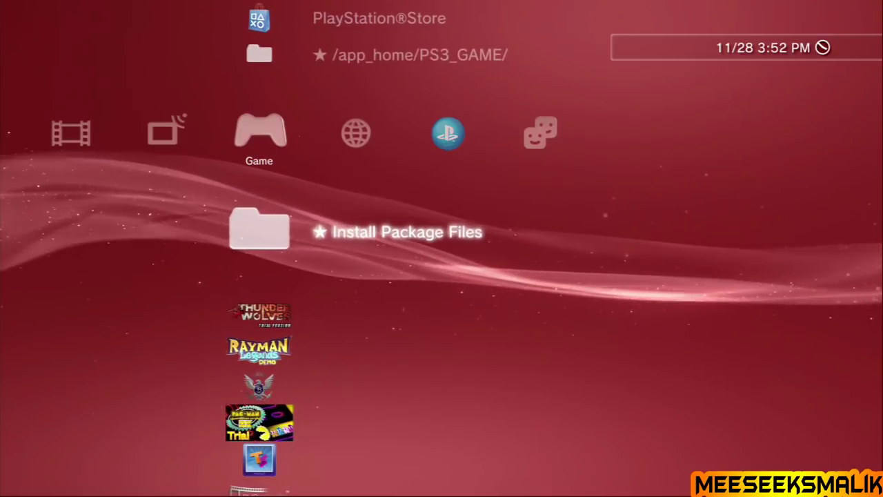
pyautogui.press('Up')
pyautogui.press('Up')
pyautogui.press('Up')
pyautogui.press('Down')
pyautogui.press('Down')
pyautogui.press('Down')
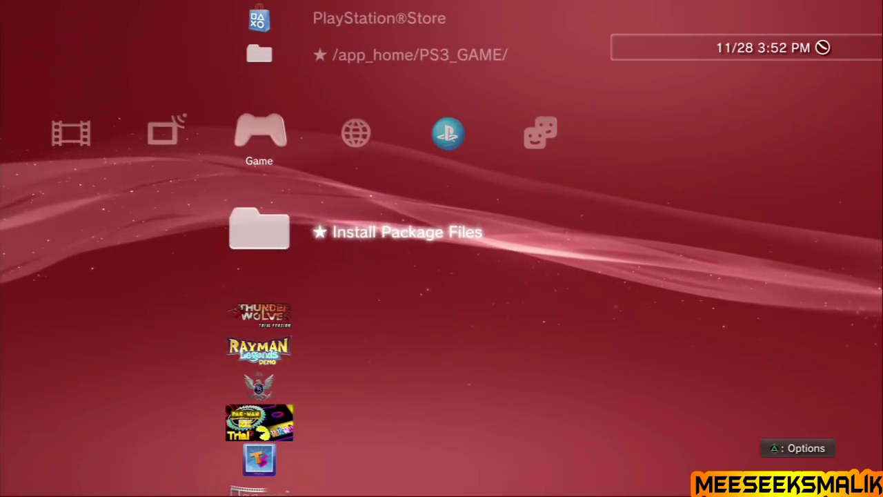
# Install the Habib-QA_Toggle-4.21_standalone.pkg.357.v1.02.02_brew package and launch TOGGLE QA FLAG
pyautogui.press('Return')
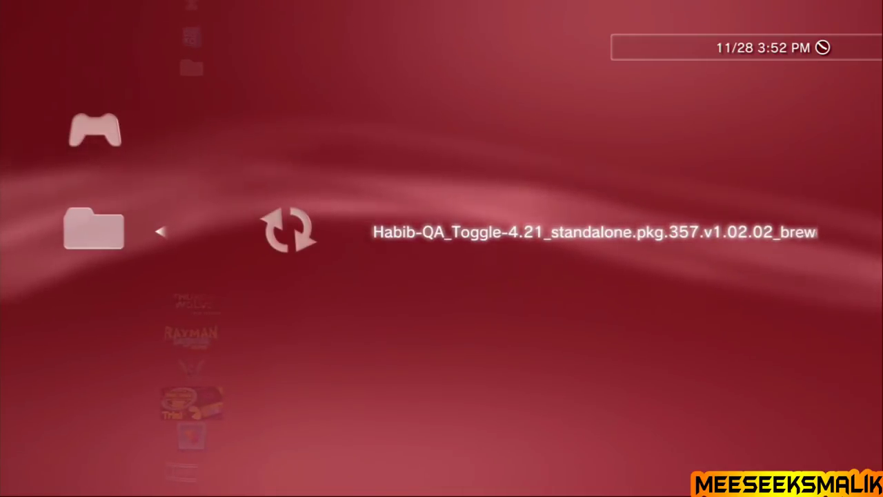
pyautogui.press('Return')
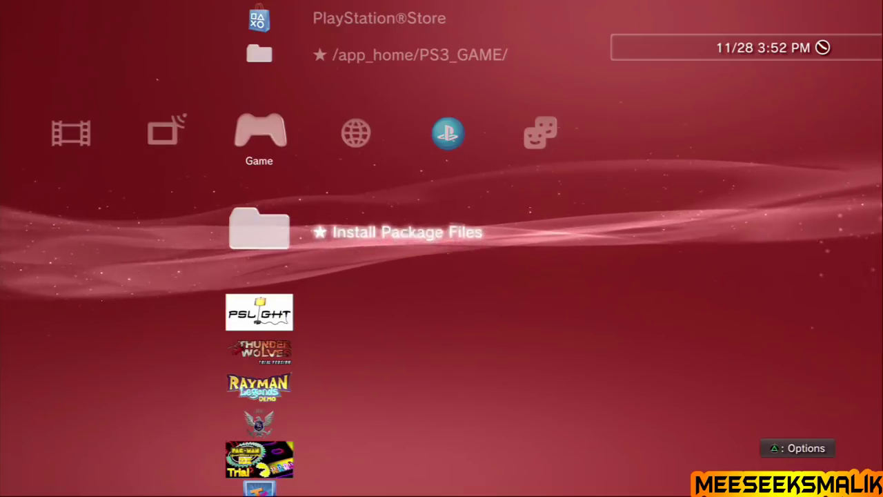
pyautogui.press('Down')
pyautogui.press('Return')
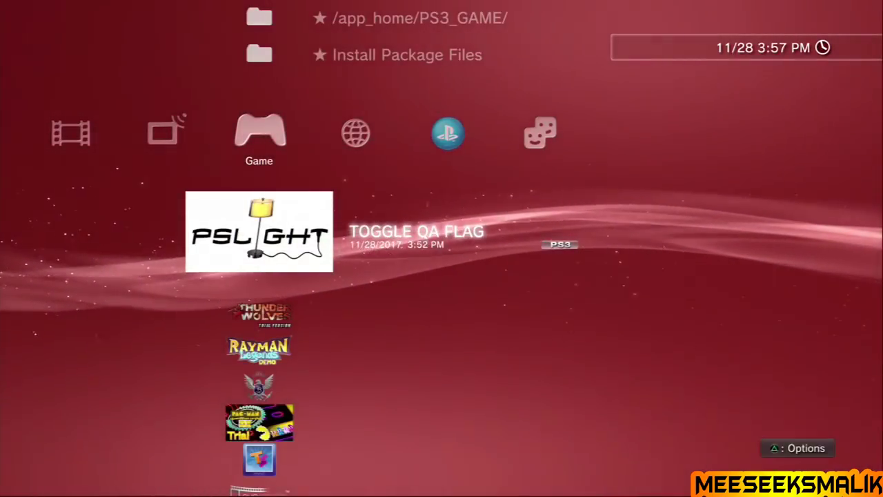
pyautogui.press('Left')
pyautogui.press('Left')
pyautogui.press('Left')
pyautogui.press('Left')
pyautogui.press('Left')
pyautogui.press('Left')
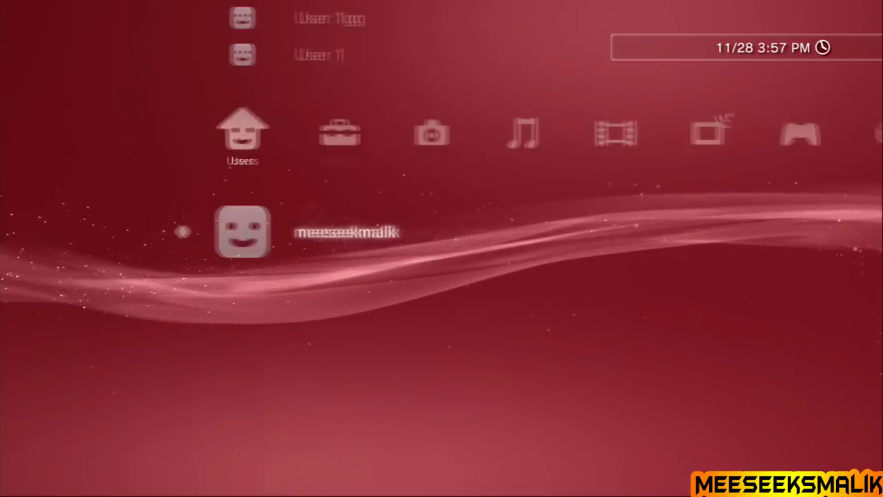
pyautogui.press('Right')
pyautogui.press('Right')
pyautogui.press('Right')
pyautogui.press('Right')
pyautogui.press('Right')
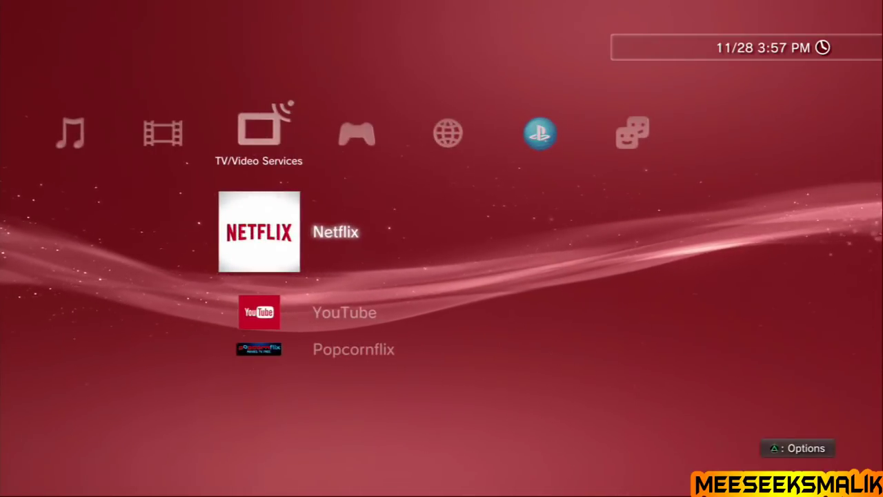
pyautogui.press('Down')
pyautogui.press('Down')
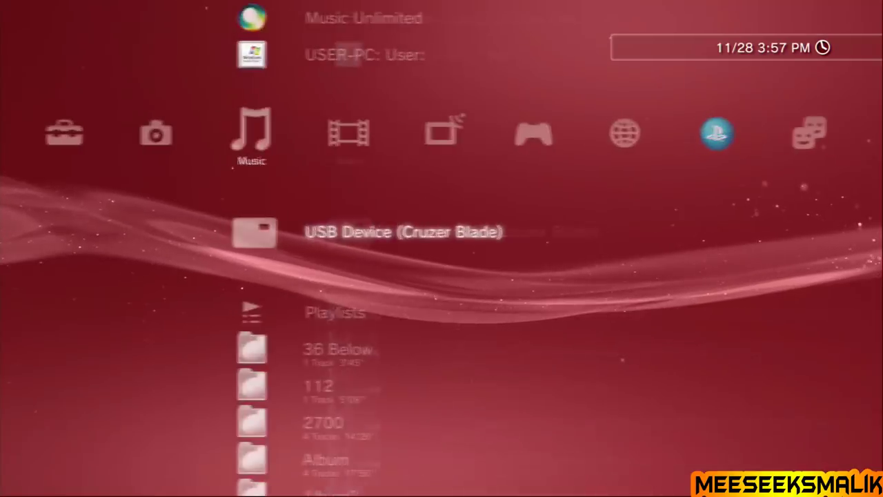
# Go to the Settings category and look at the Debug Settings and Install Package Files entries
pyautogui.press('Left')
pyautogui.press('Left')
pyautogui.press('Left')
pyautogui.press('Right')
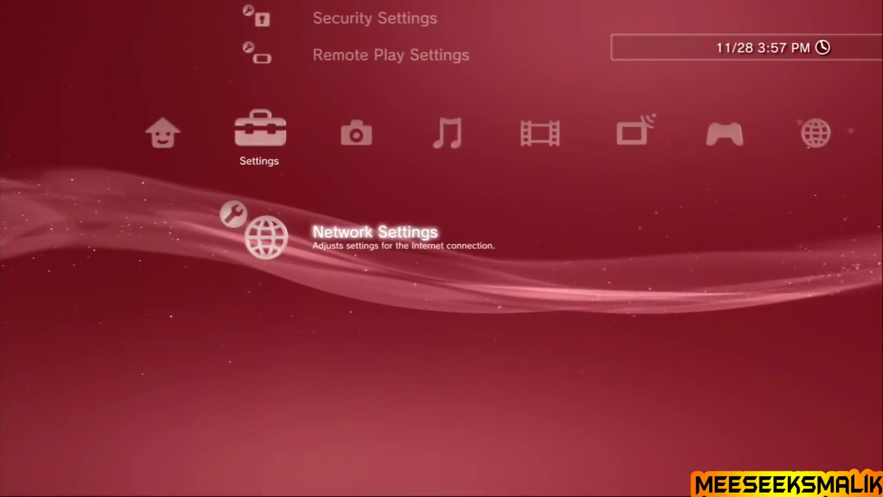
pyautogui.press('Down')
pyautogui.press('Down')
pyautogui.press('Down')
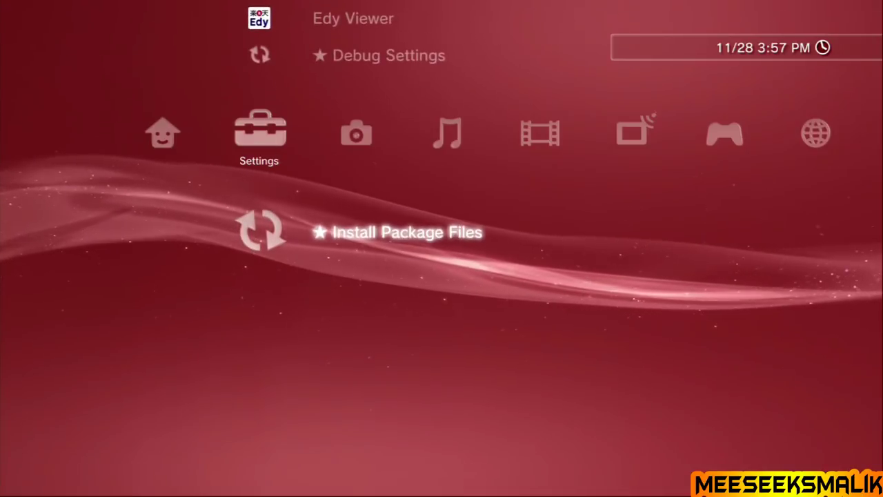
pyautogui.press('Up')
pyautogui.press('Up')
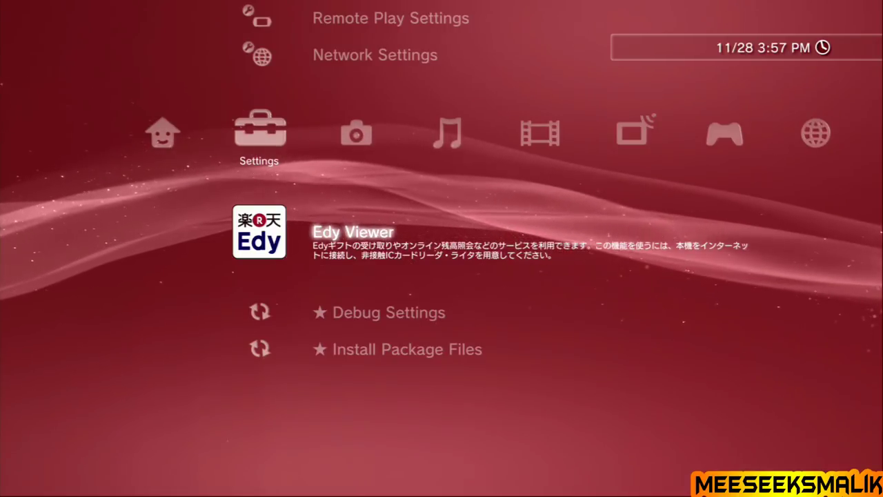
# Install the Habib-QA_Toggle-4.21_standalone package again, using Install Package Files in the Settings category
pyautogui.press('Down')
pyautogui.press('Down')
pyautogui.press('Return')
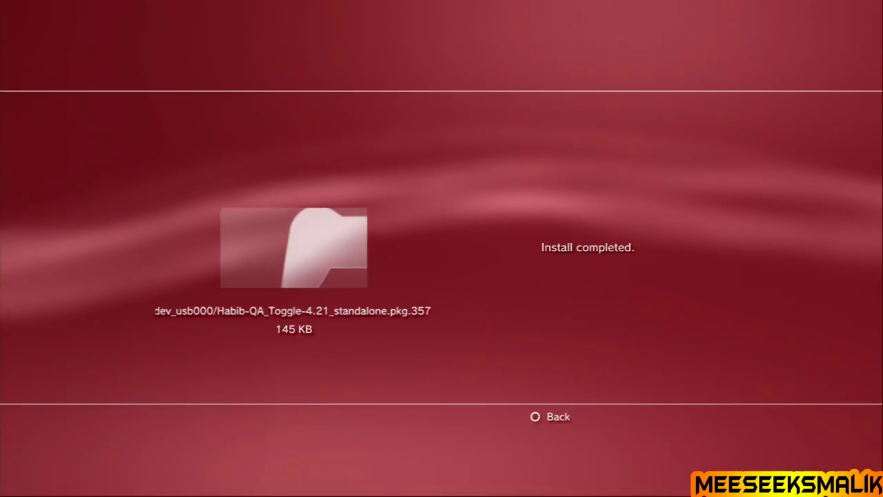
pyautogui.press('Escape')
# Open Debug Settings in the Settings category
pyautogui.press('Up')
pyautogui.press('Up')
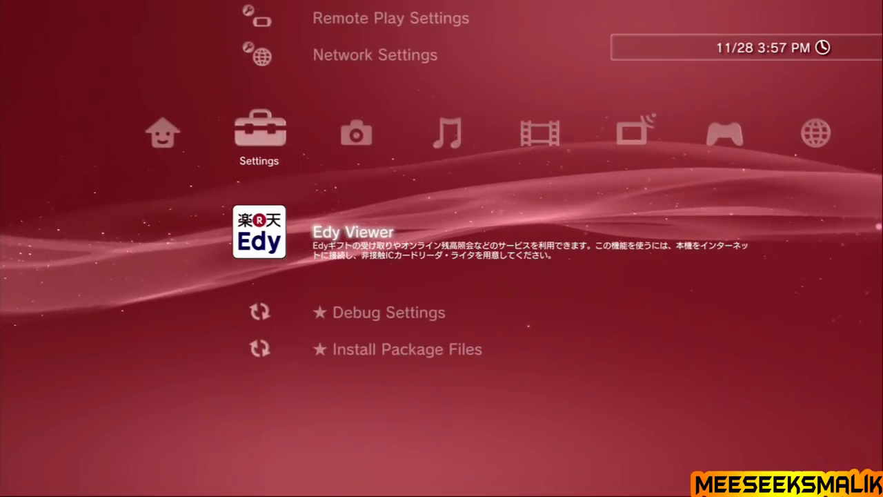
pyautogui.press('Down')
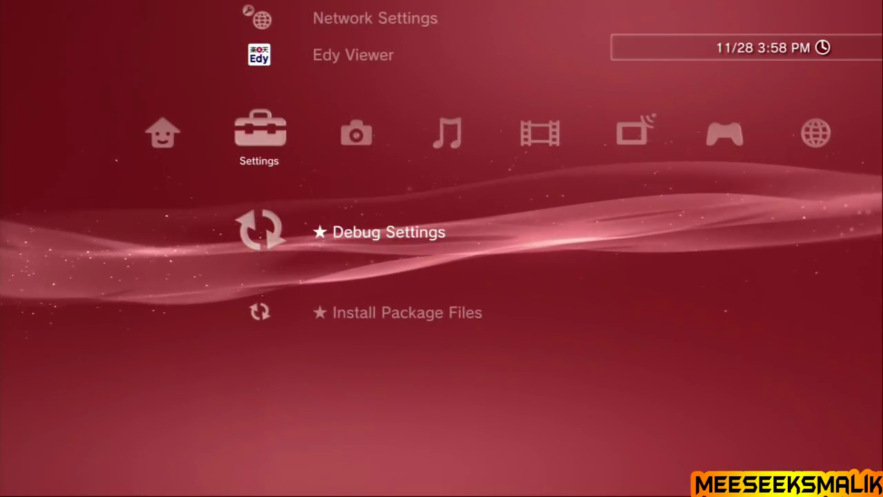
pyautogui.press('Return')
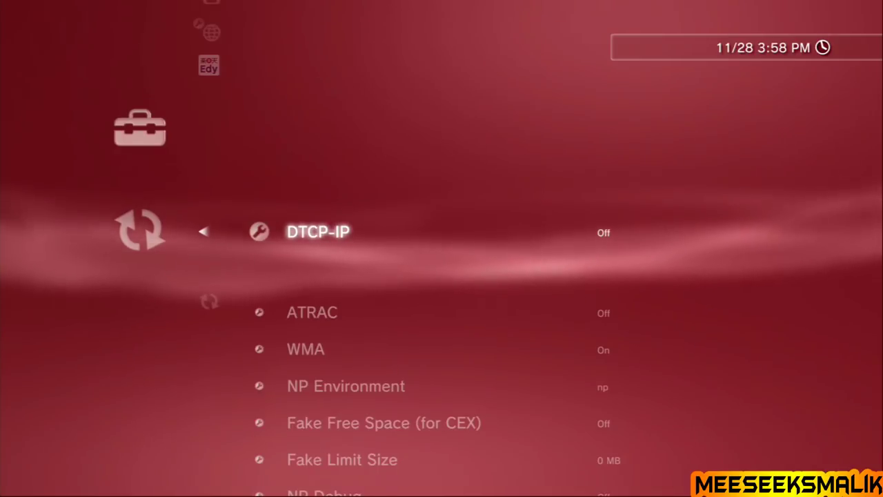
# Set System Update Debug to On in the debug settings and leave them
pyautogui.press('Down')
pyautogui.press('Down')
pyautogui.press('Down')
pyautogui.press('Down')
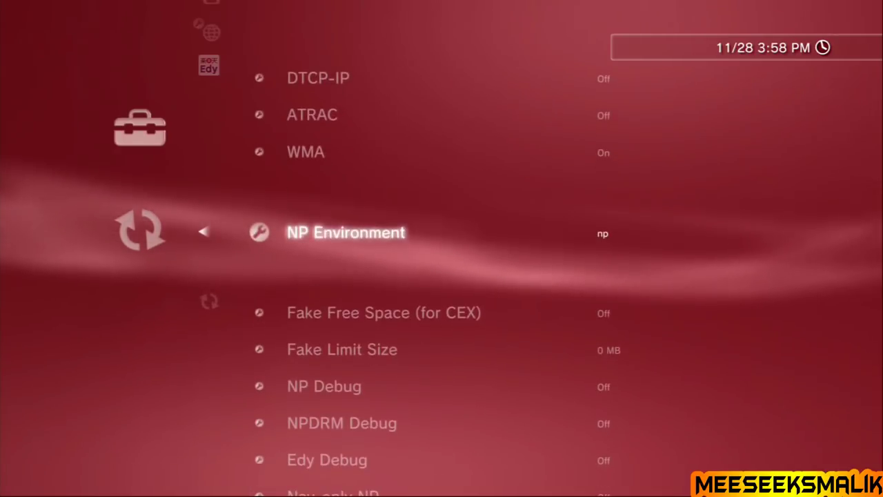
pyautogui.press('Down')
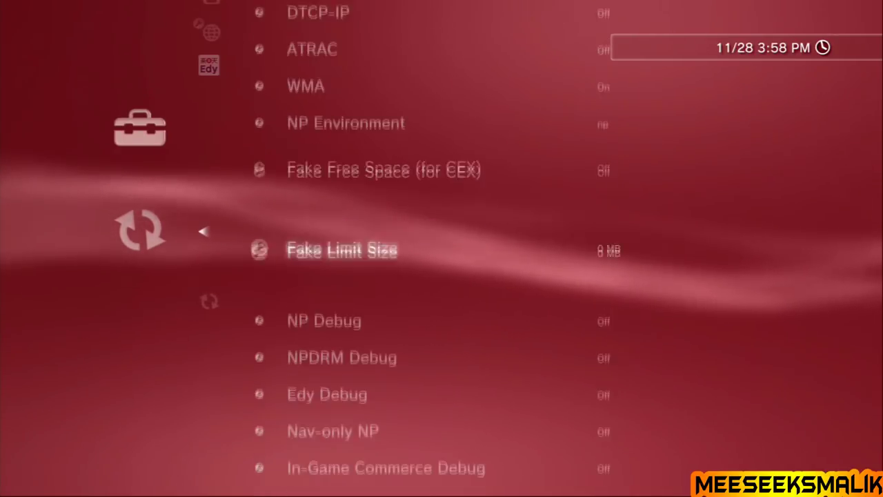
pyautogui.press('Down')
pyautogui.press('Down')
pyautogui.press('Down')
pyautogui.press('Down')
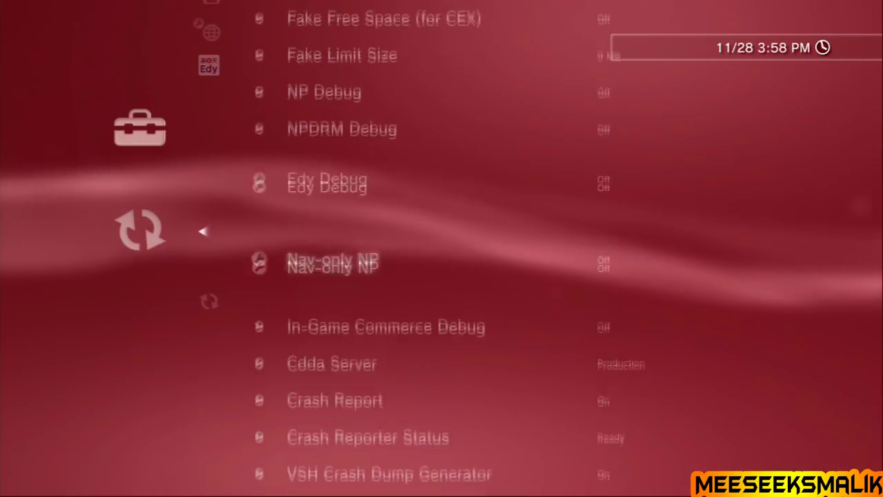
pyautogui.press('Down')
pyautogui.press('Down')
pyautogui.press('Down')
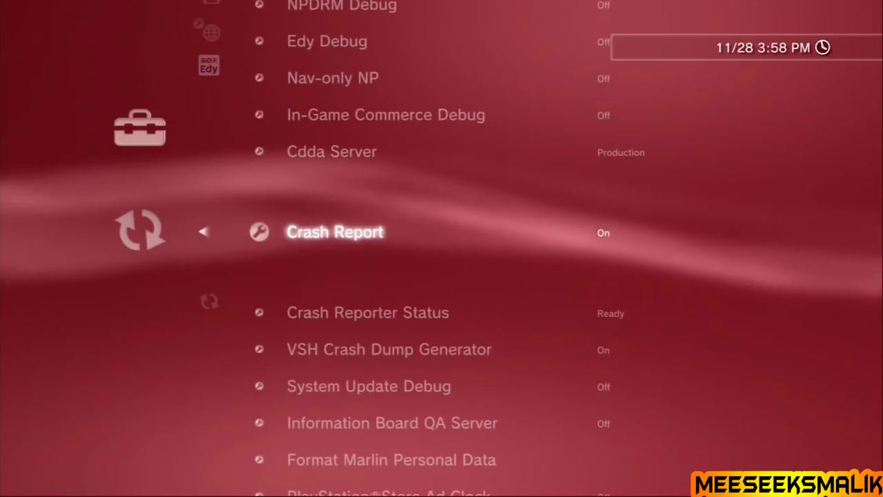
pyautogui.press('Down')
pyautogui.press('Down')
pyautogui.press('Down')
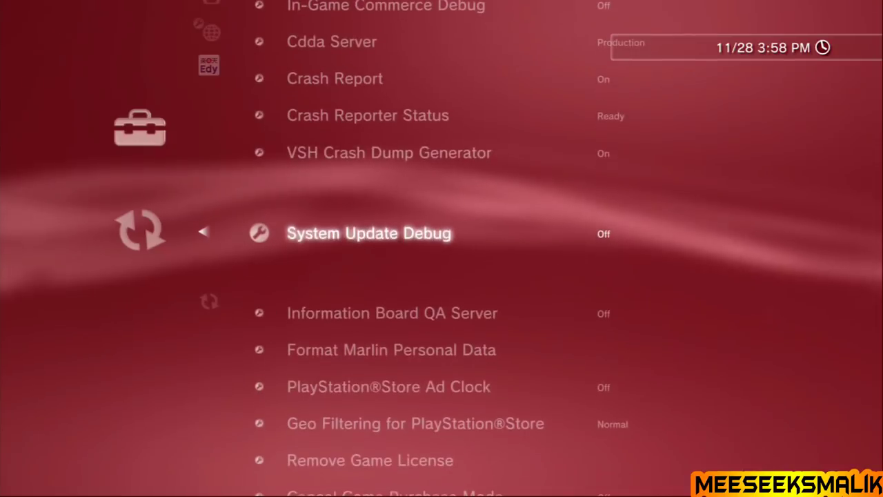
pyautogui.press('Return')
pyautogui.press('Return')
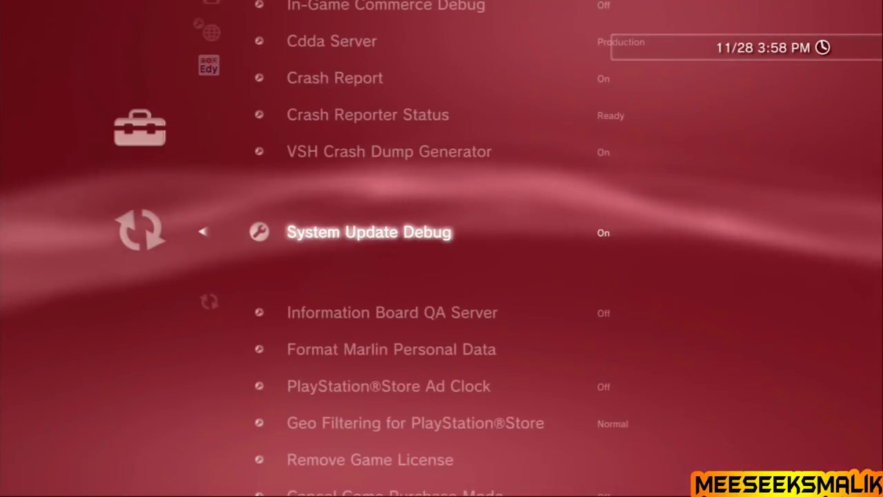
pyautogui.press('Escape')
pyautogui.press('Right')
pyautogui.press('Right')
pyautogui.press('Right')
pyautogui.press('Right')
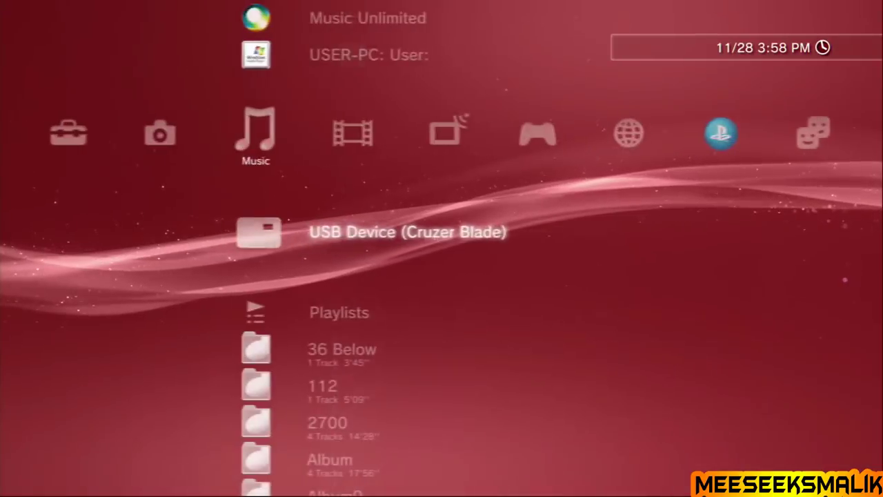
pyautogui.press('Left')
pyautogui.press('Left')
pyautogui.press('Up')
pyautogui.press('Up')
pyautogui.press('Up')
pyautogui.press('Up')
pyautogui.press('Up')
pyautogui.press('Up')
pyautogui.press('Up')
pyautogui.press('Up')
pyautogui.press('Up')
pyautogui.press('Up')
pyautogui.press('Up')
pyautogui.press('Up')
pyautogui.press('Up')
pyautogui.press('Up')
pyautogui.press('Up')
pyautogui.press('Up')
pyautogui.press('Up')
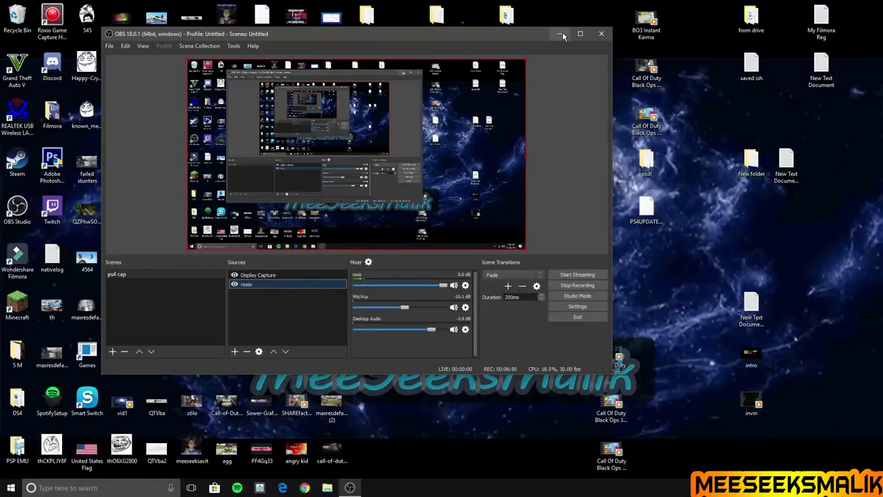
# Minimise the OBS window on the PC and open the Downloads folder in File Explorer
pyautogui.click(560, 34)
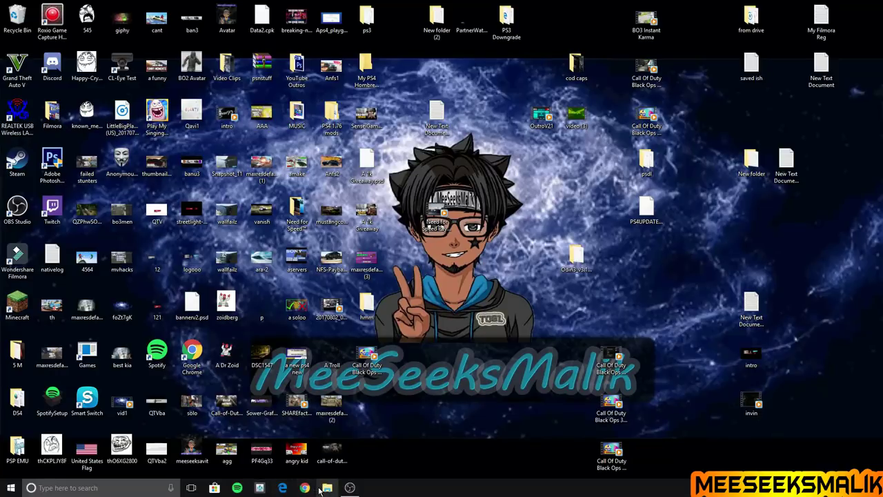
pyautogui.click(327, 487)
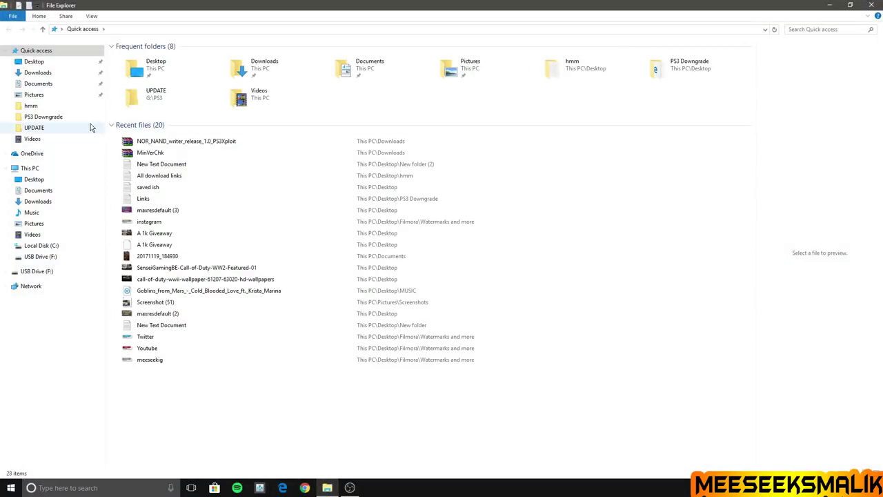
pyautogui.click(38, 73)
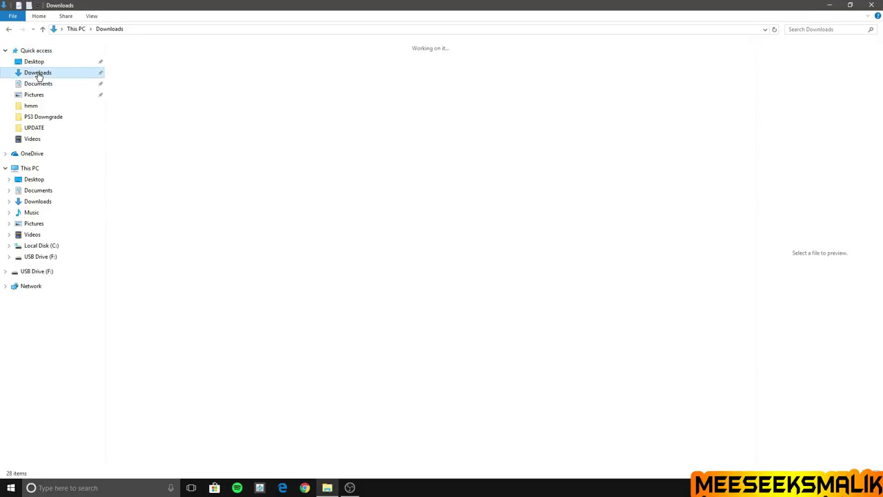